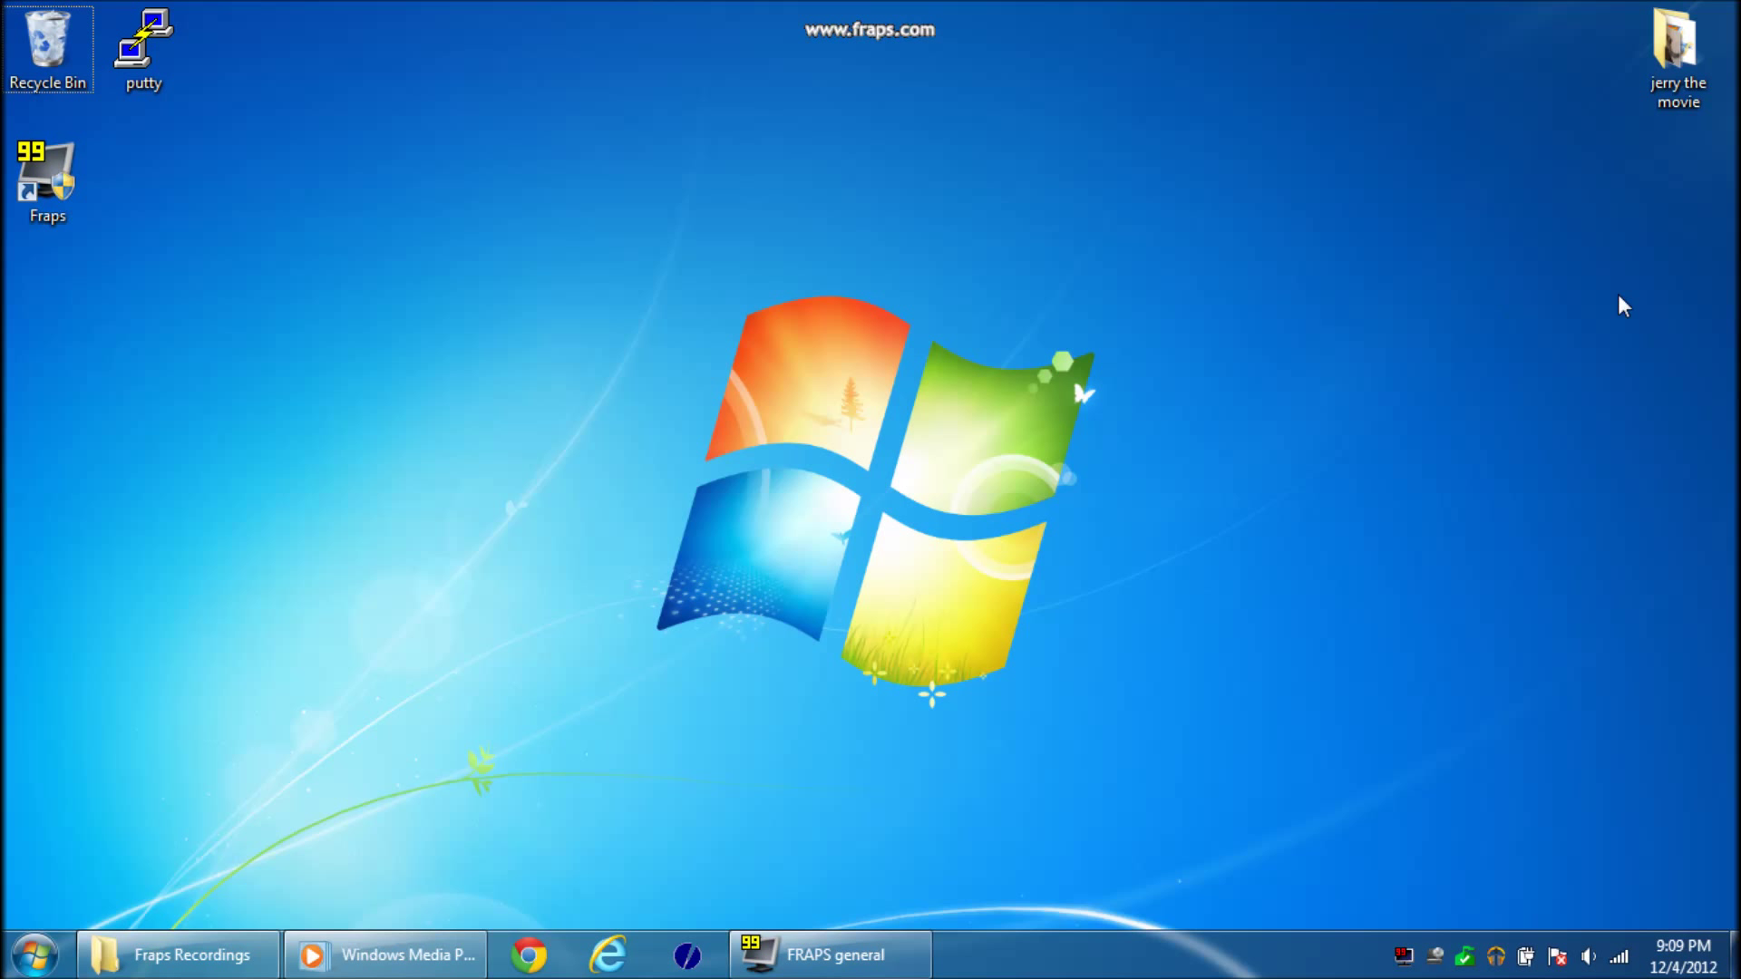
Create a new folder on the desktop and name it "movie clips".
{"action": "right_click", "coordinate": [1528, 229]}
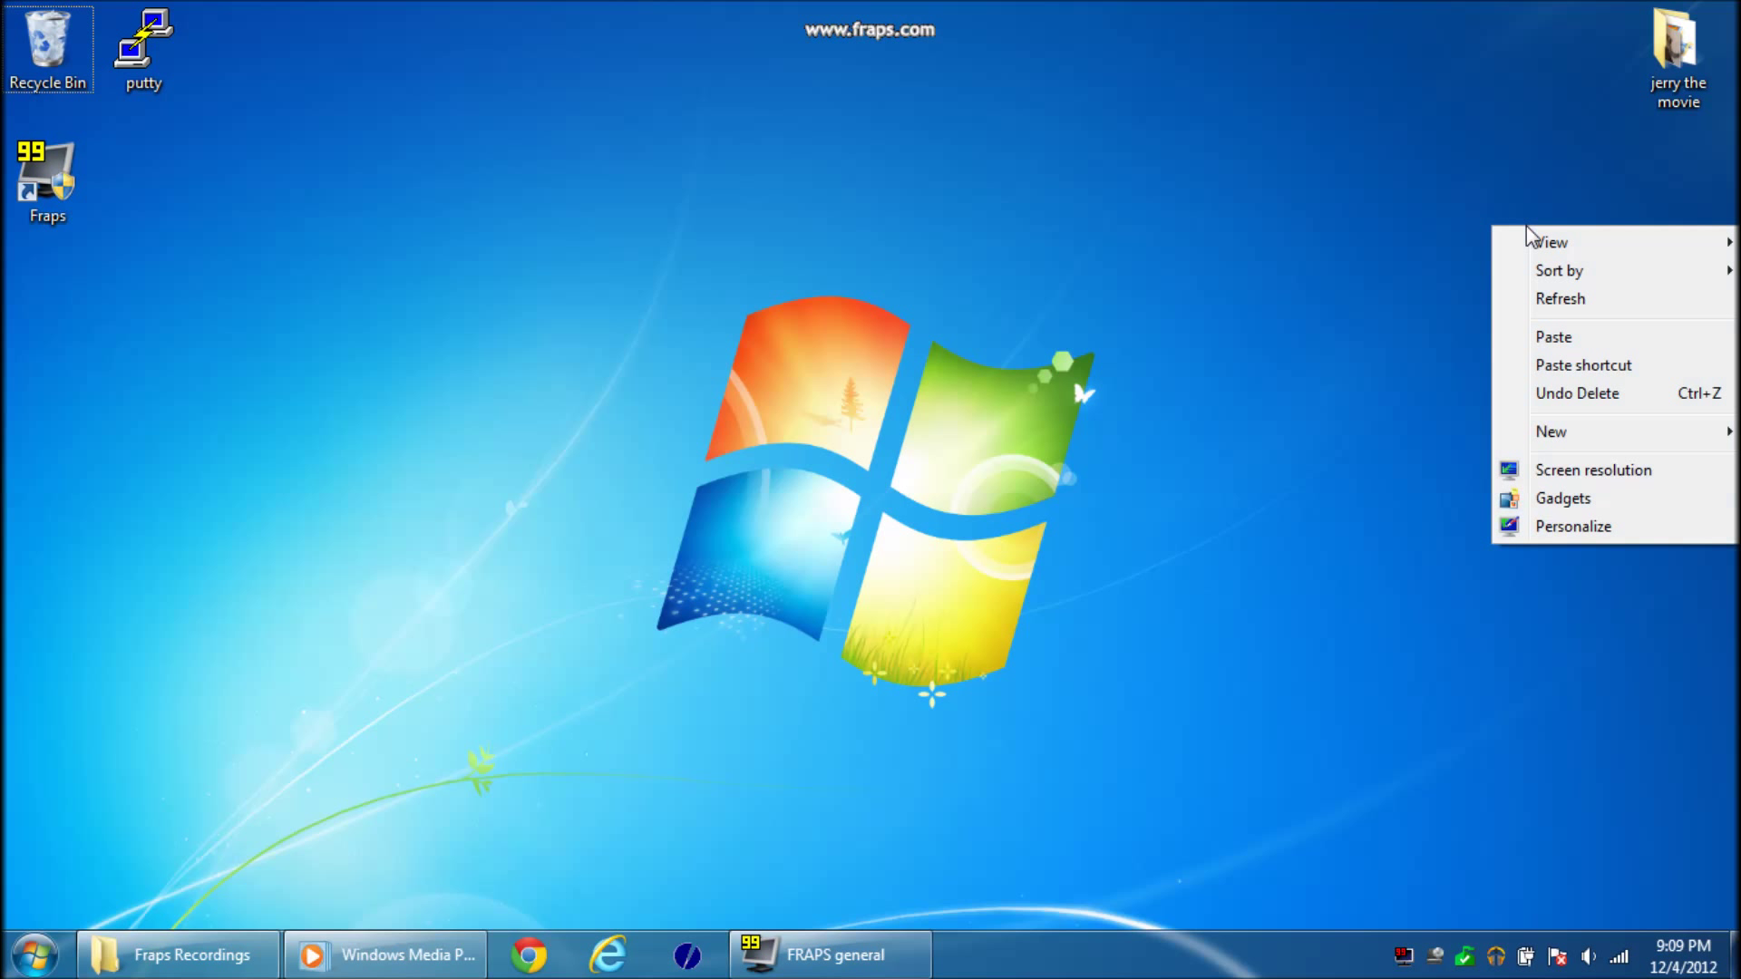
{"action": "mouse_move", "coordinate": [1541, 444]}
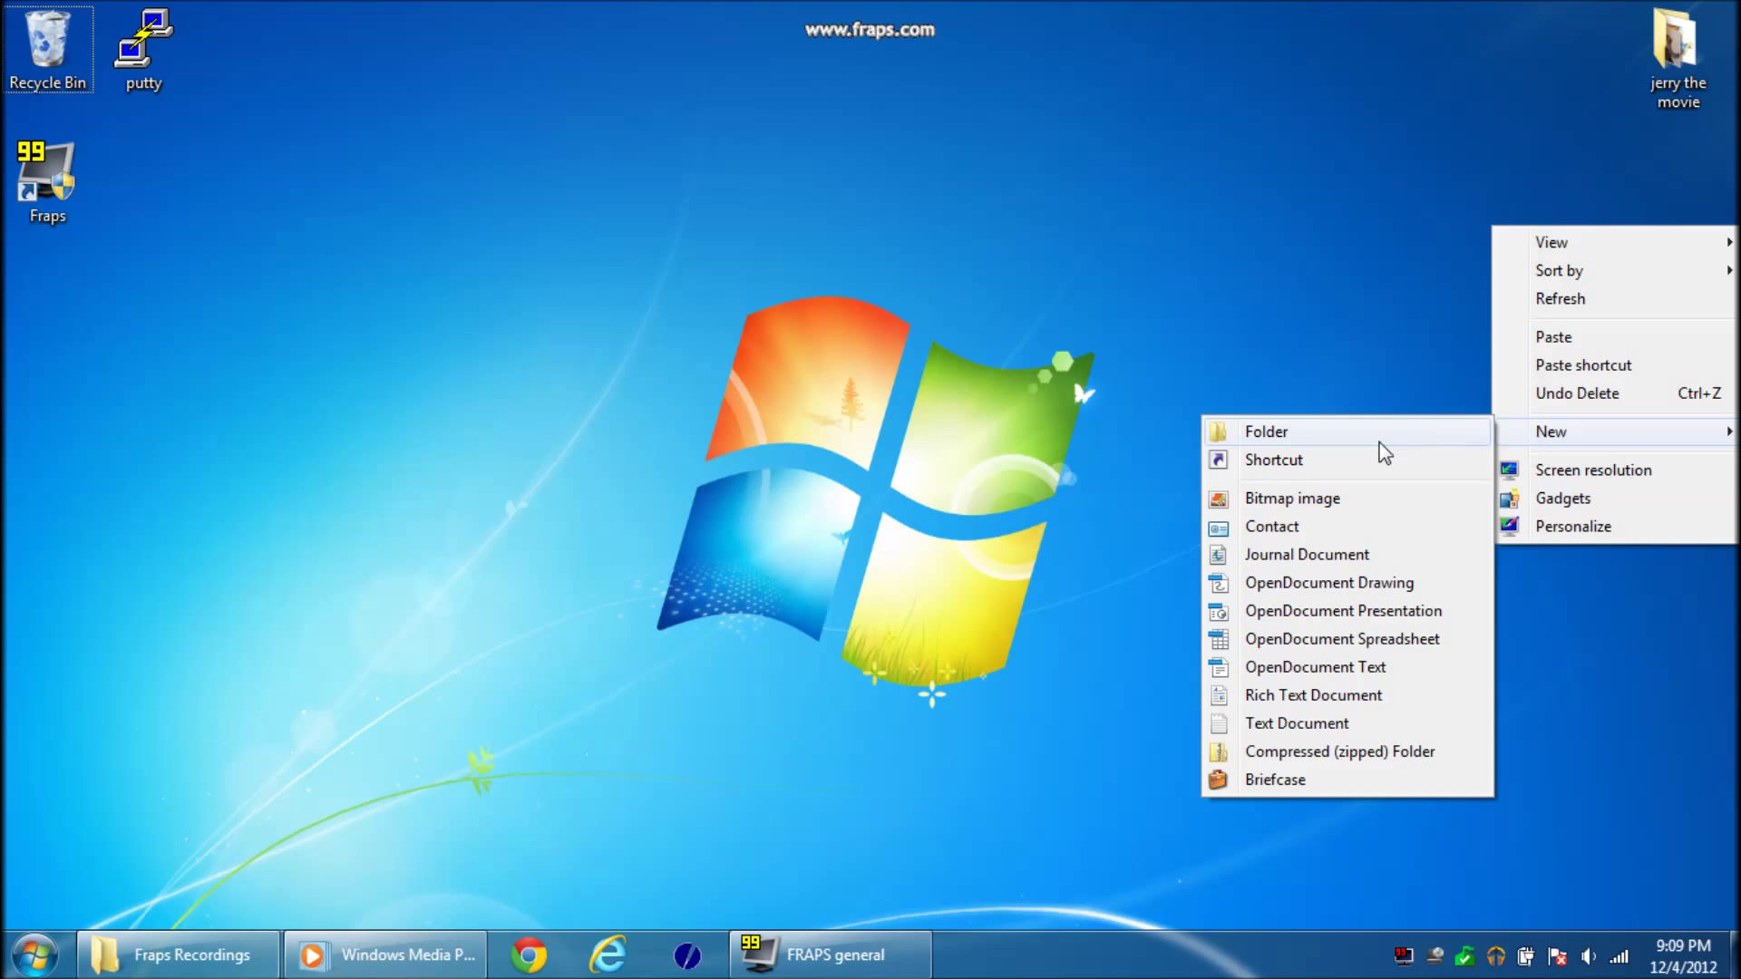
{"action": "left_click", "coordinate": [1351, 437]}
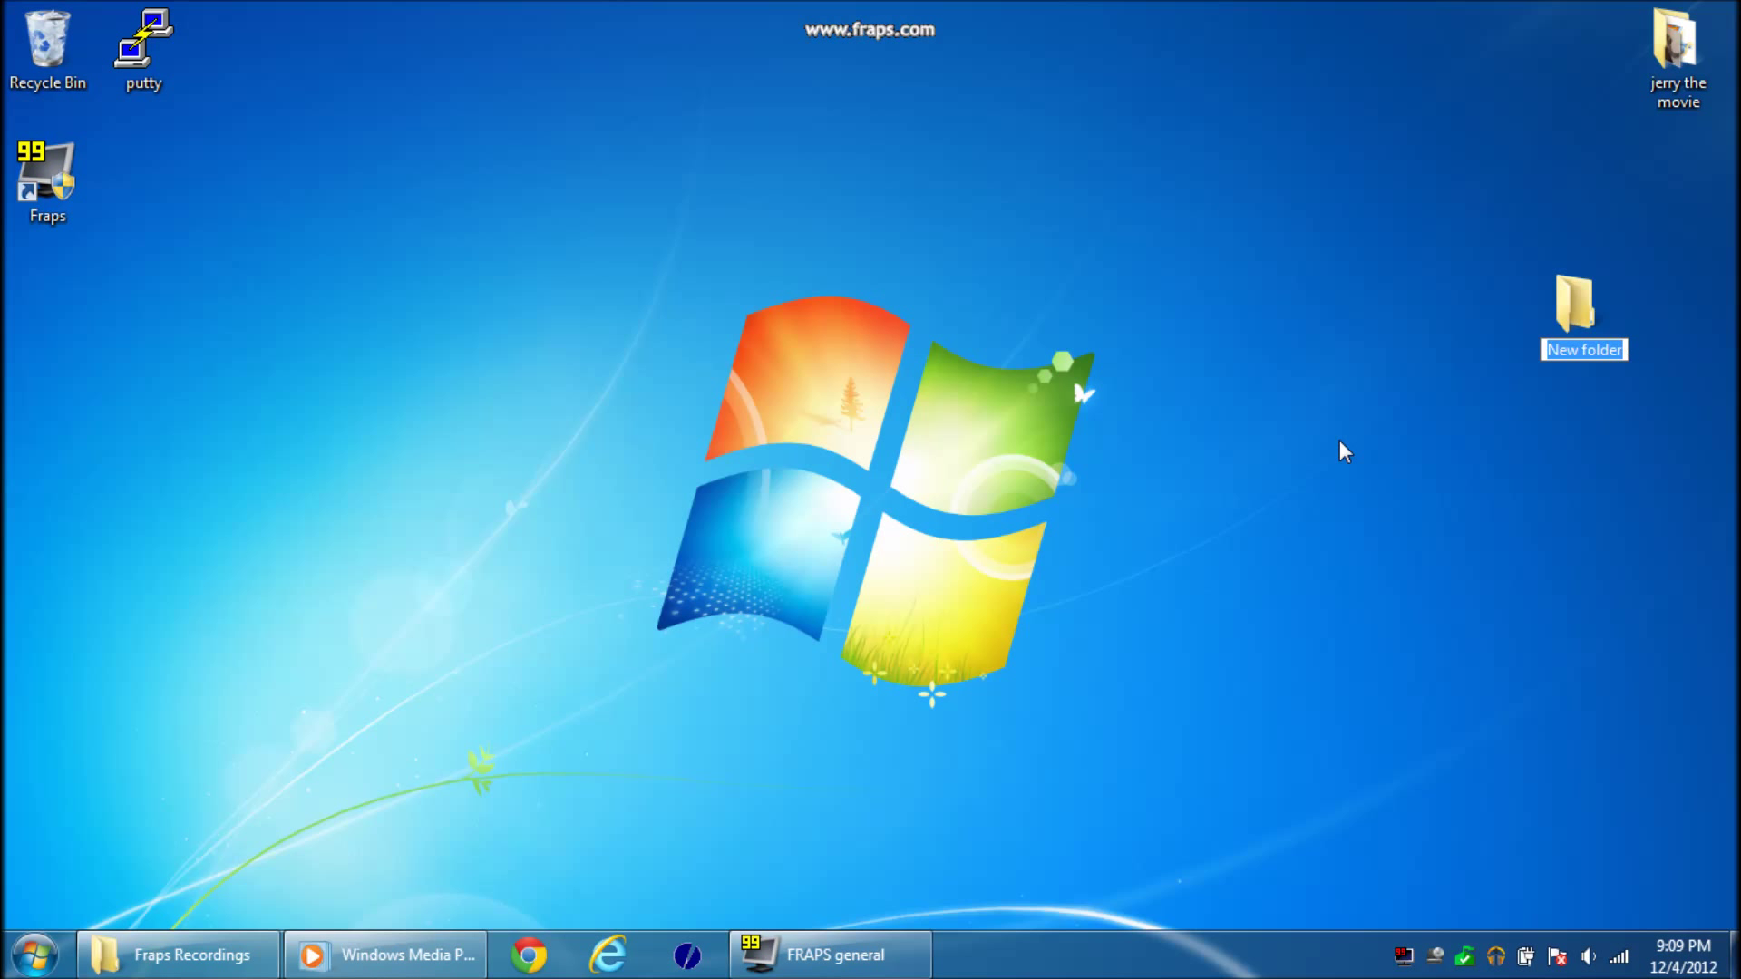
{"action": "type", "text": "movie clisp"}
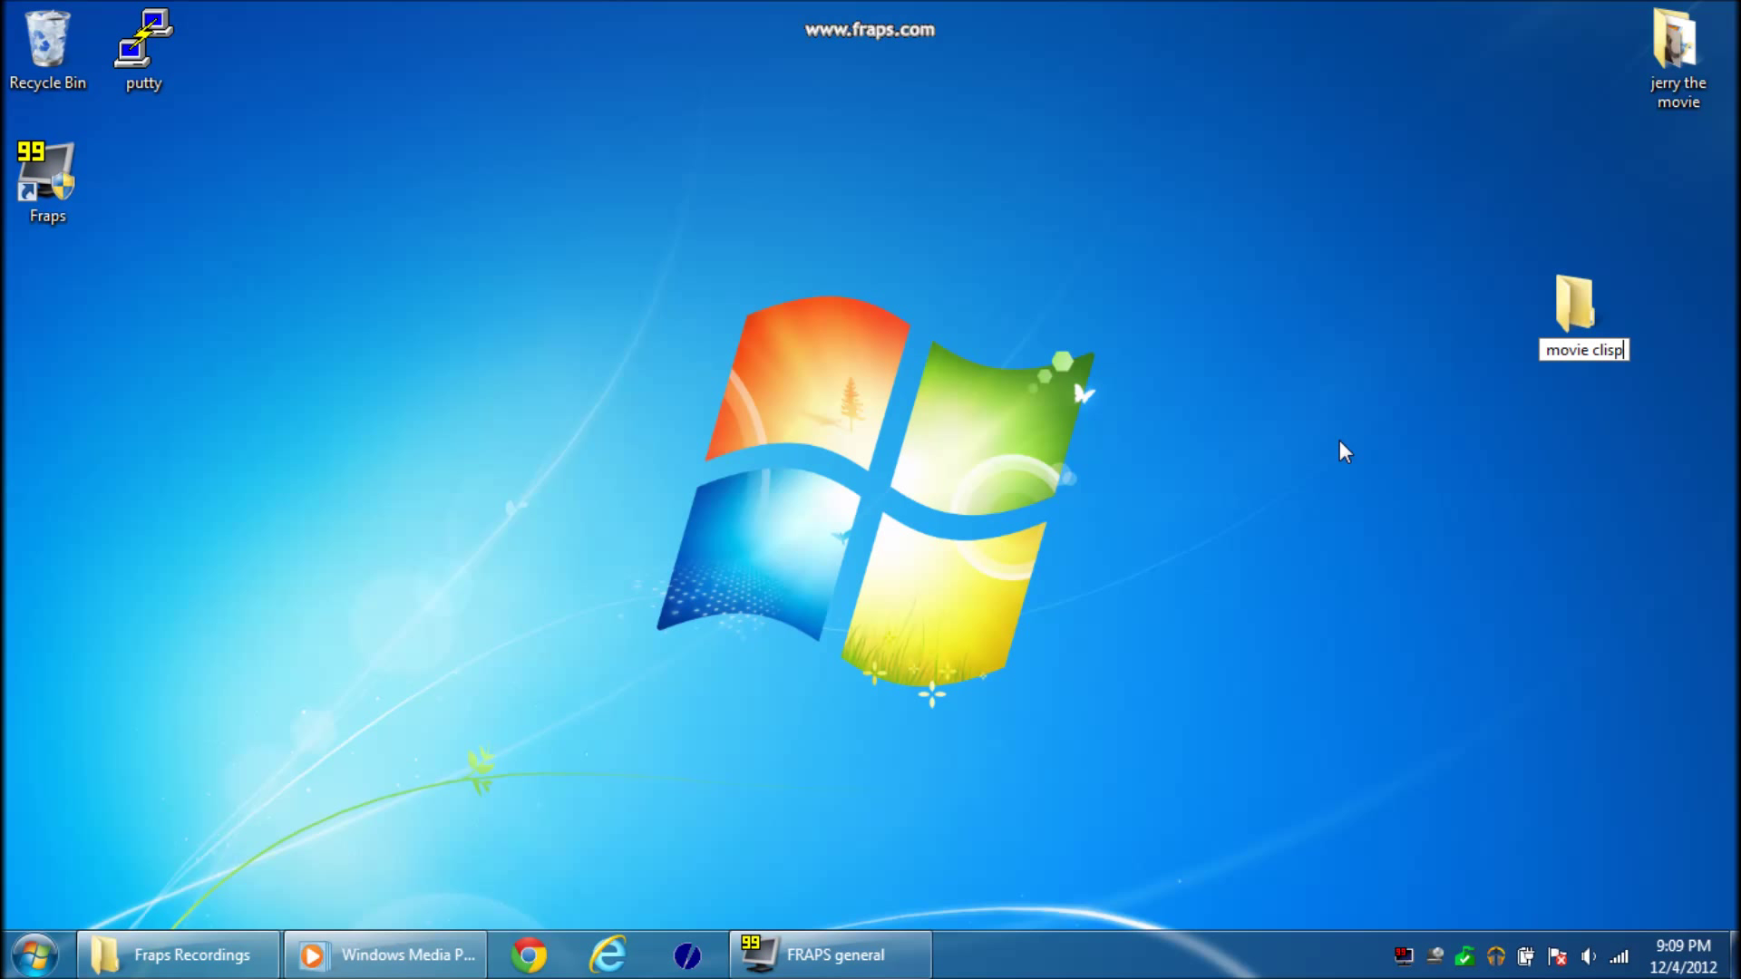
{"action": "key", "text": "ctrl+a"}
{"action": "type", "text": "movie clips"}
{"action": "key", "text": "Return"}
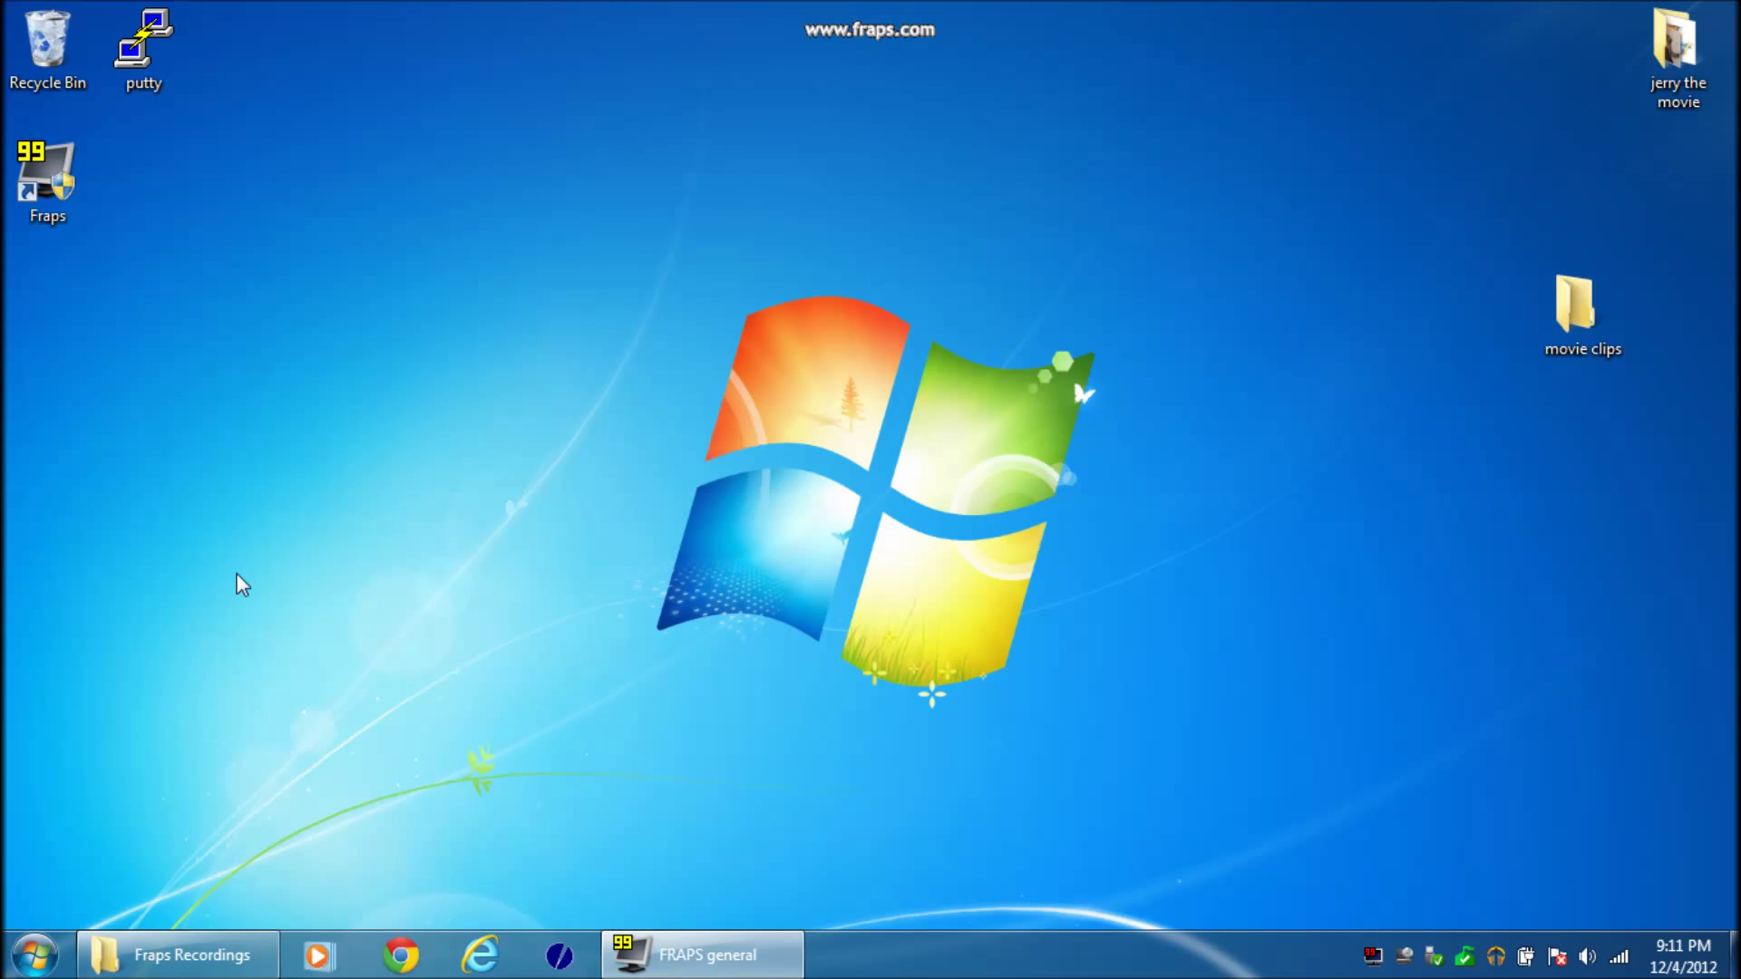
Open the Camera folder inside DCIM on Removable Disk (H:).
{"action": "left_click", "coordinate": [38, 957]}
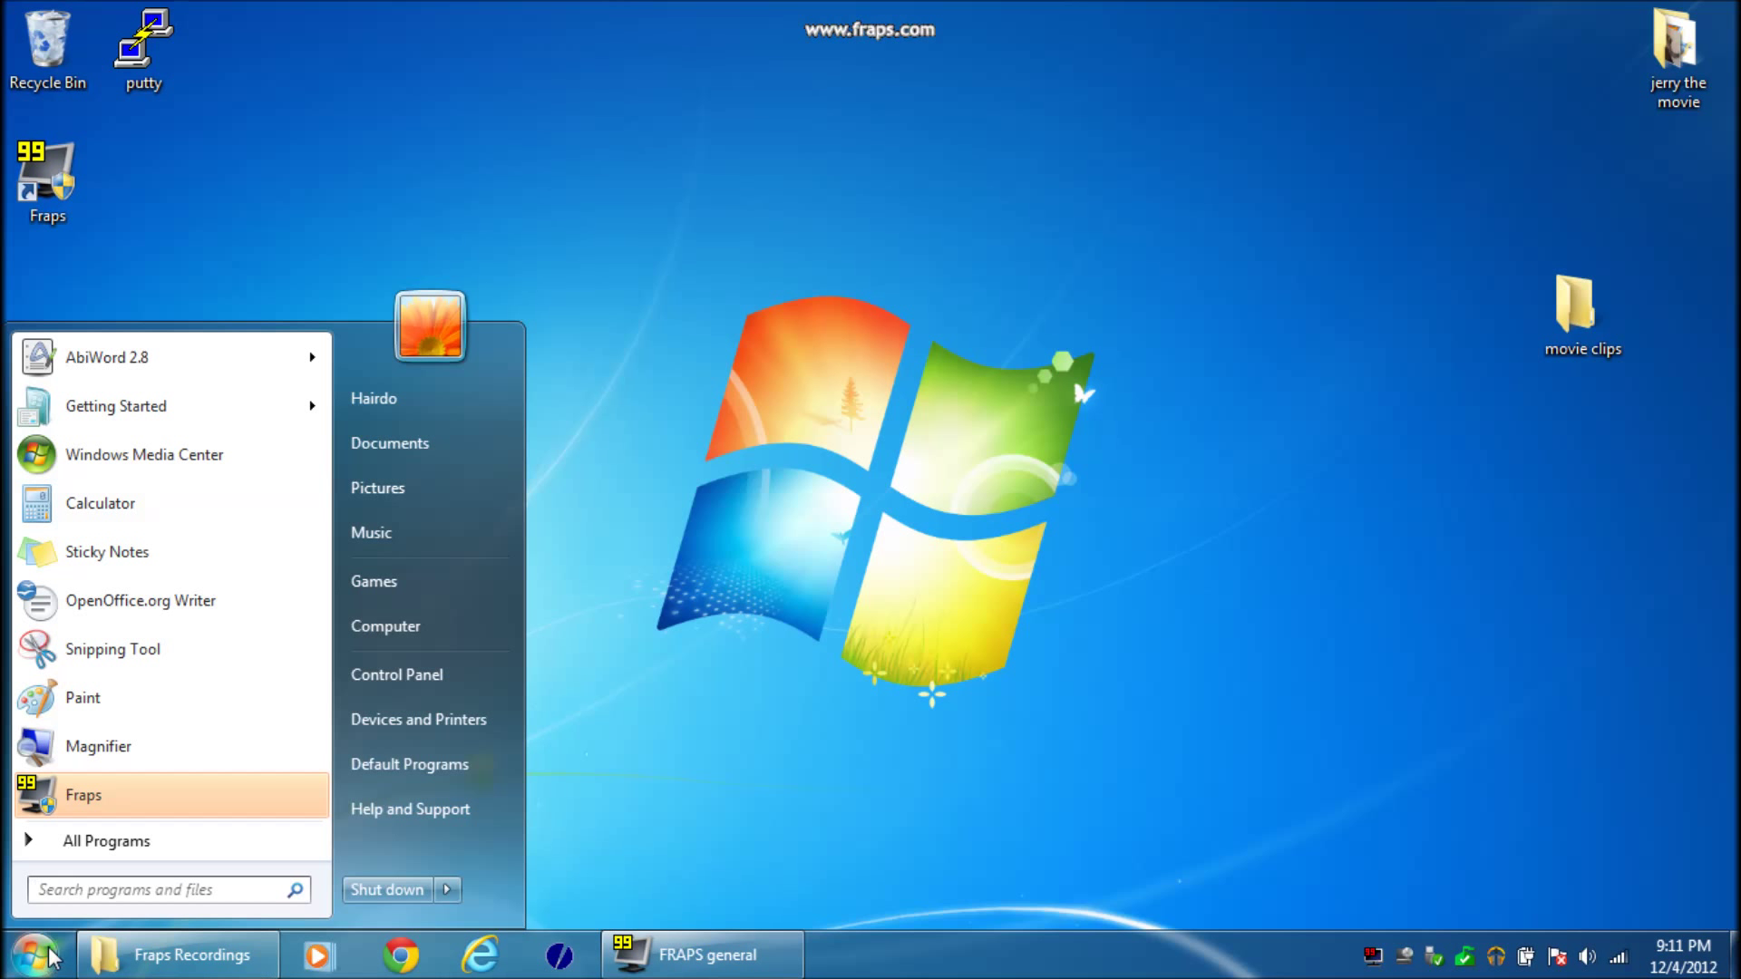
{"action": "left_click", "coordinate": [451, 634]}
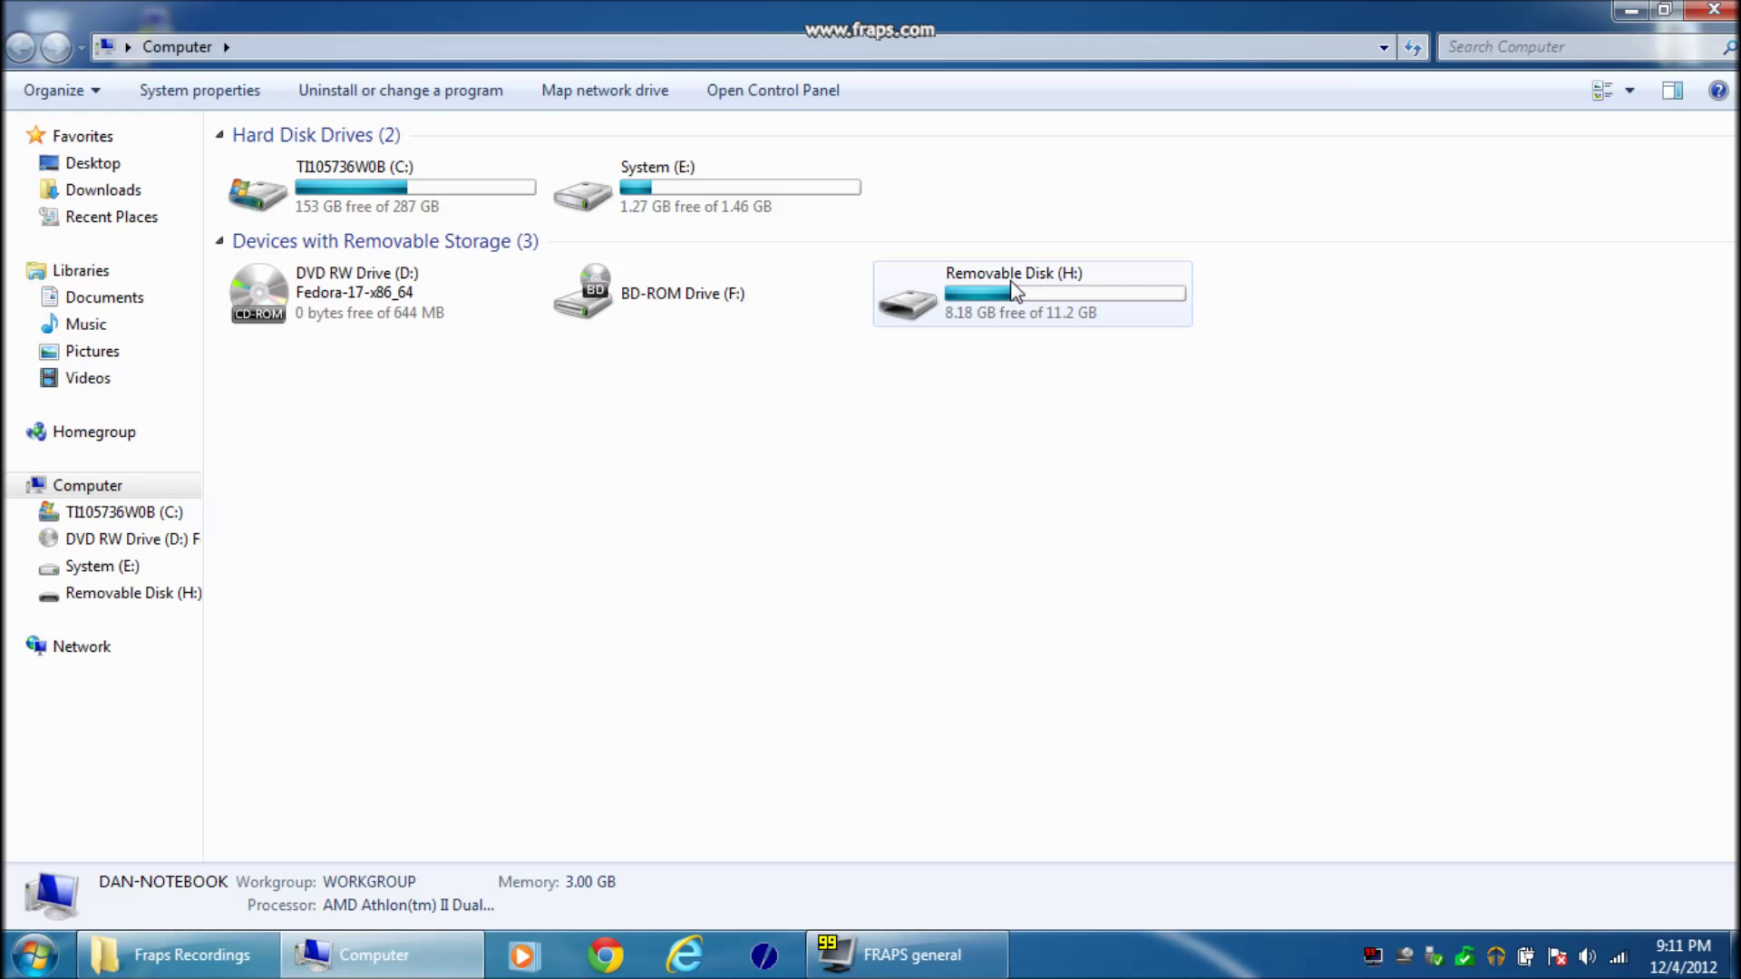
{"action": "mouse_move", "coordinate": [1009, 286]}
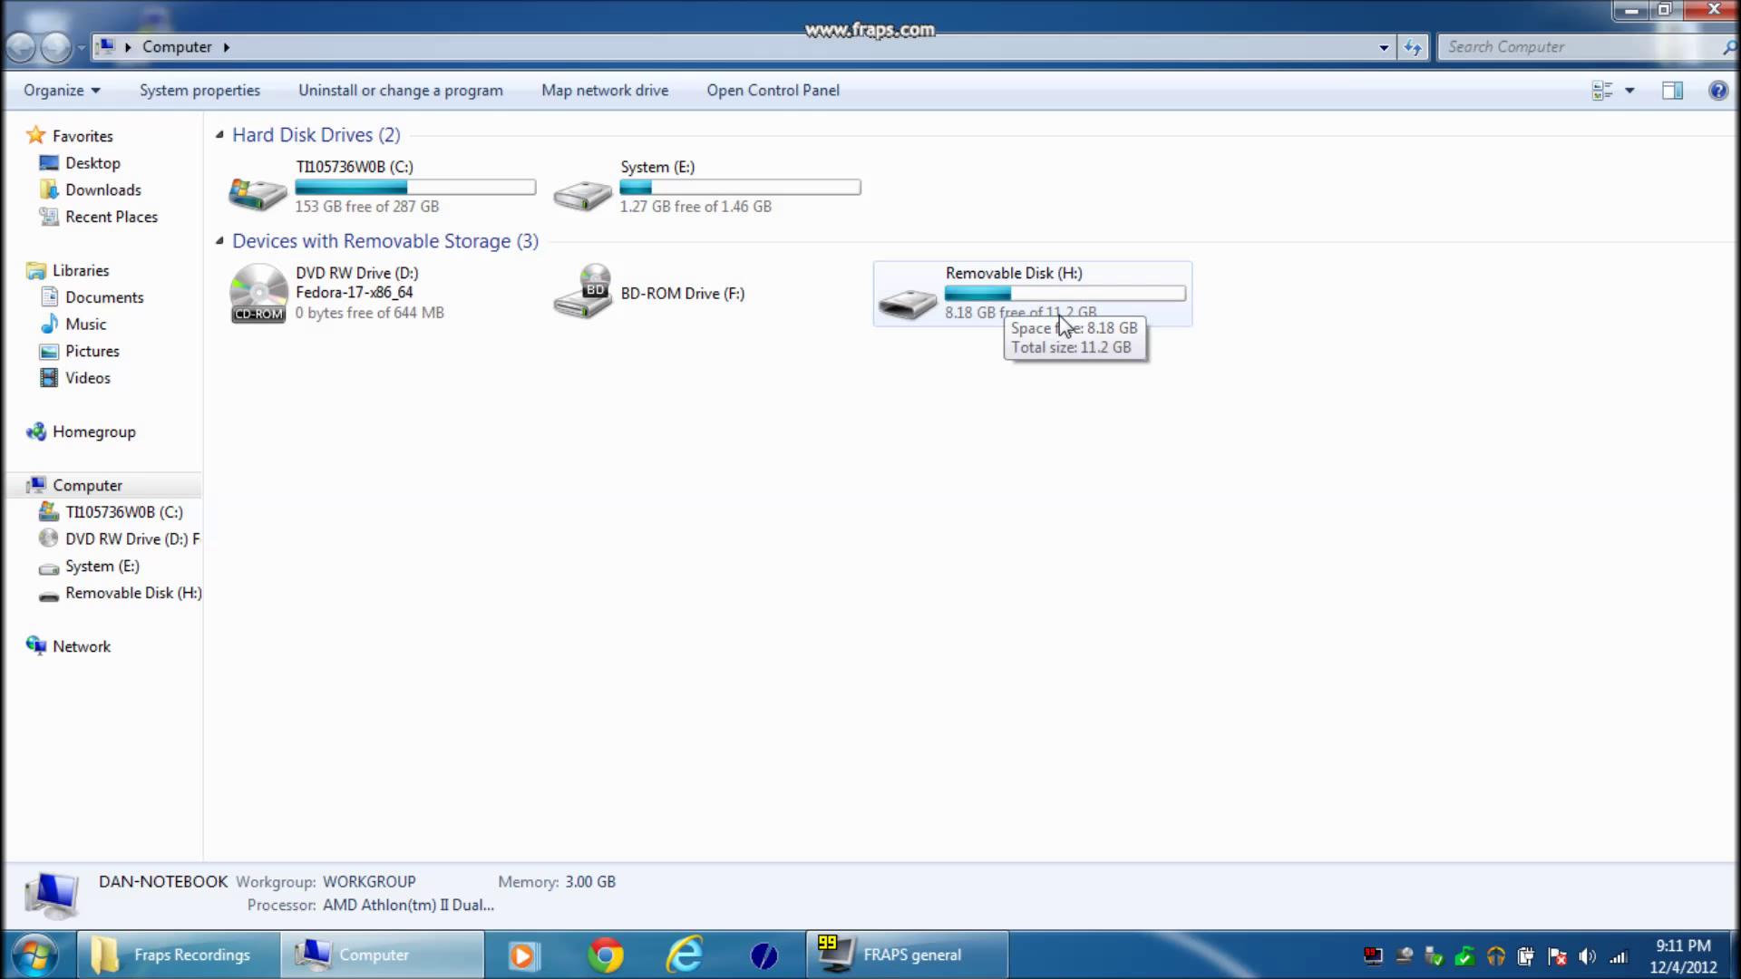
{"action": "double_click", "coordinate": [1006, 286]}
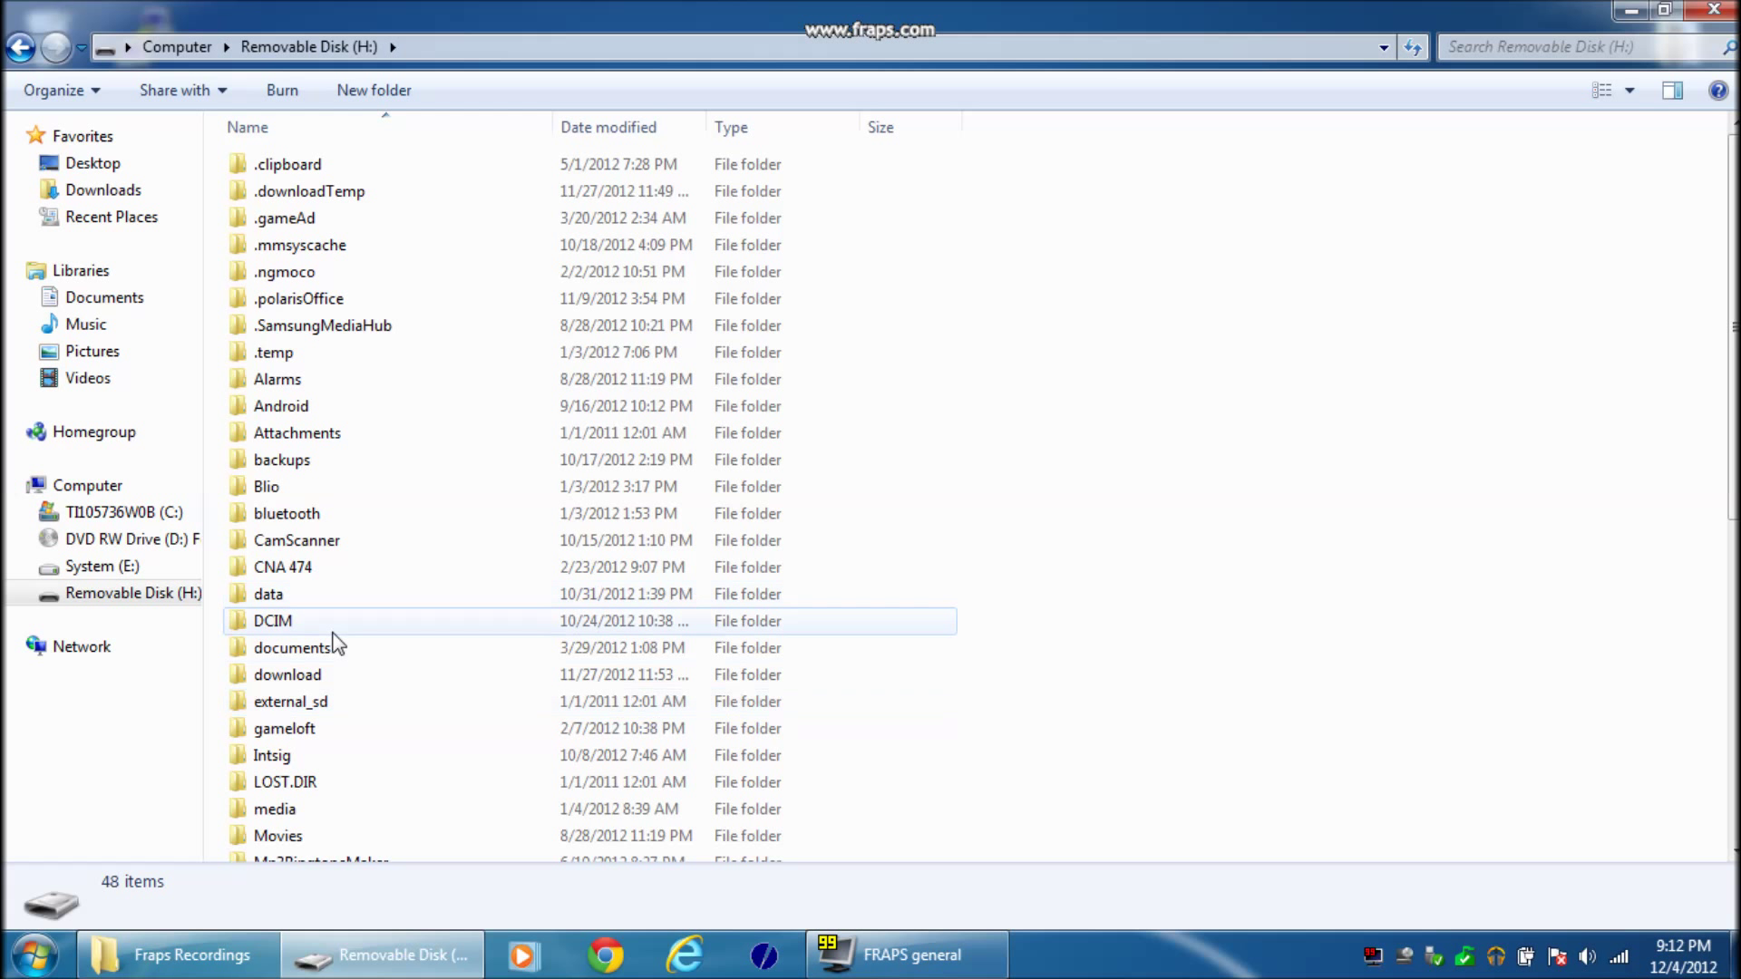
{"action": "mouse_move", "coordinate": [325, 617]}
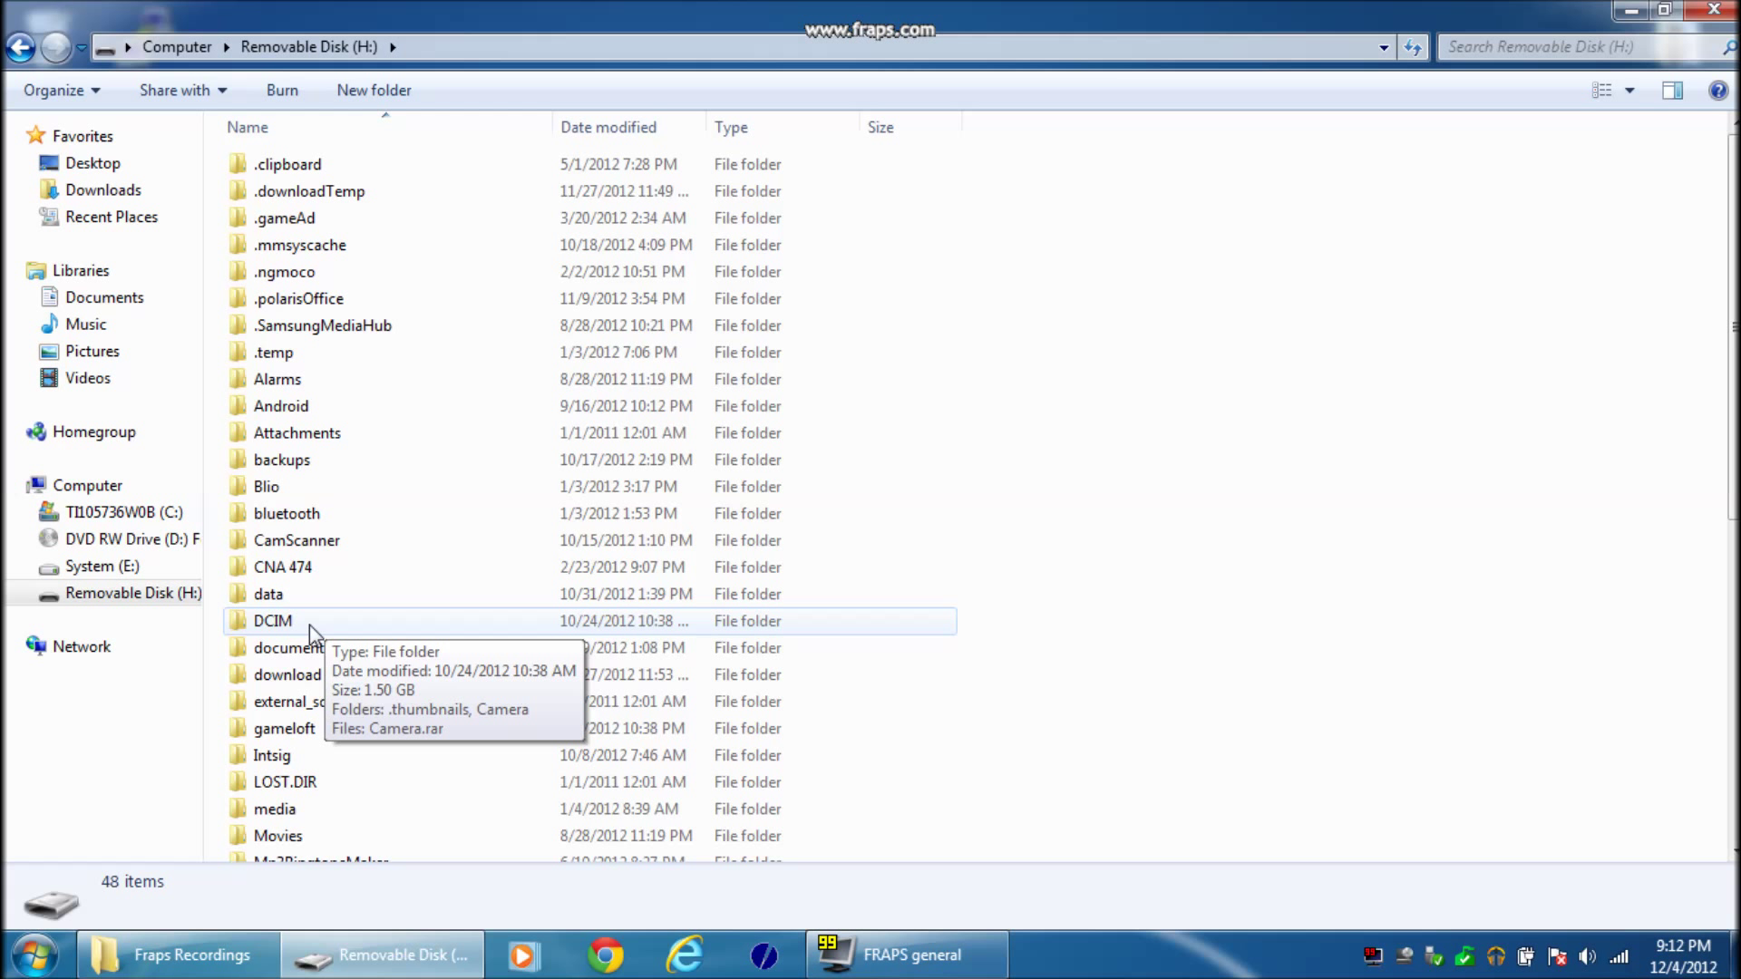
{"action": "double_click", "coordinate": [308, 624]}
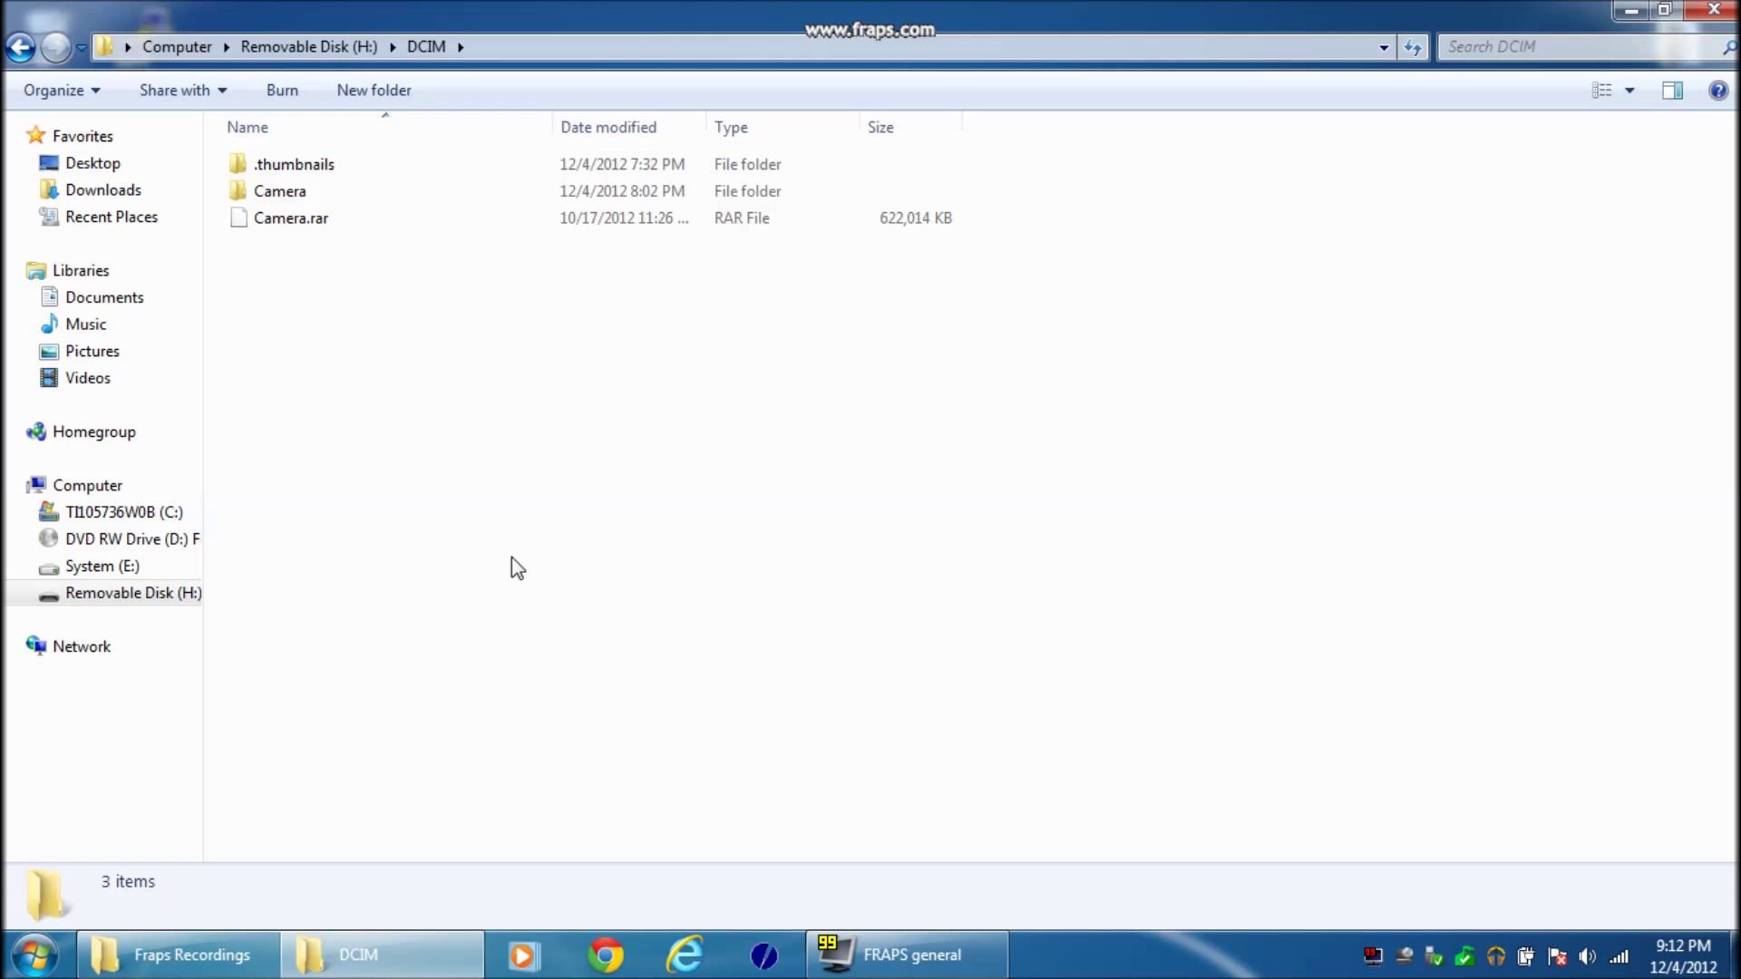
{"action": "double_click", "coordinate": [308, 196]}
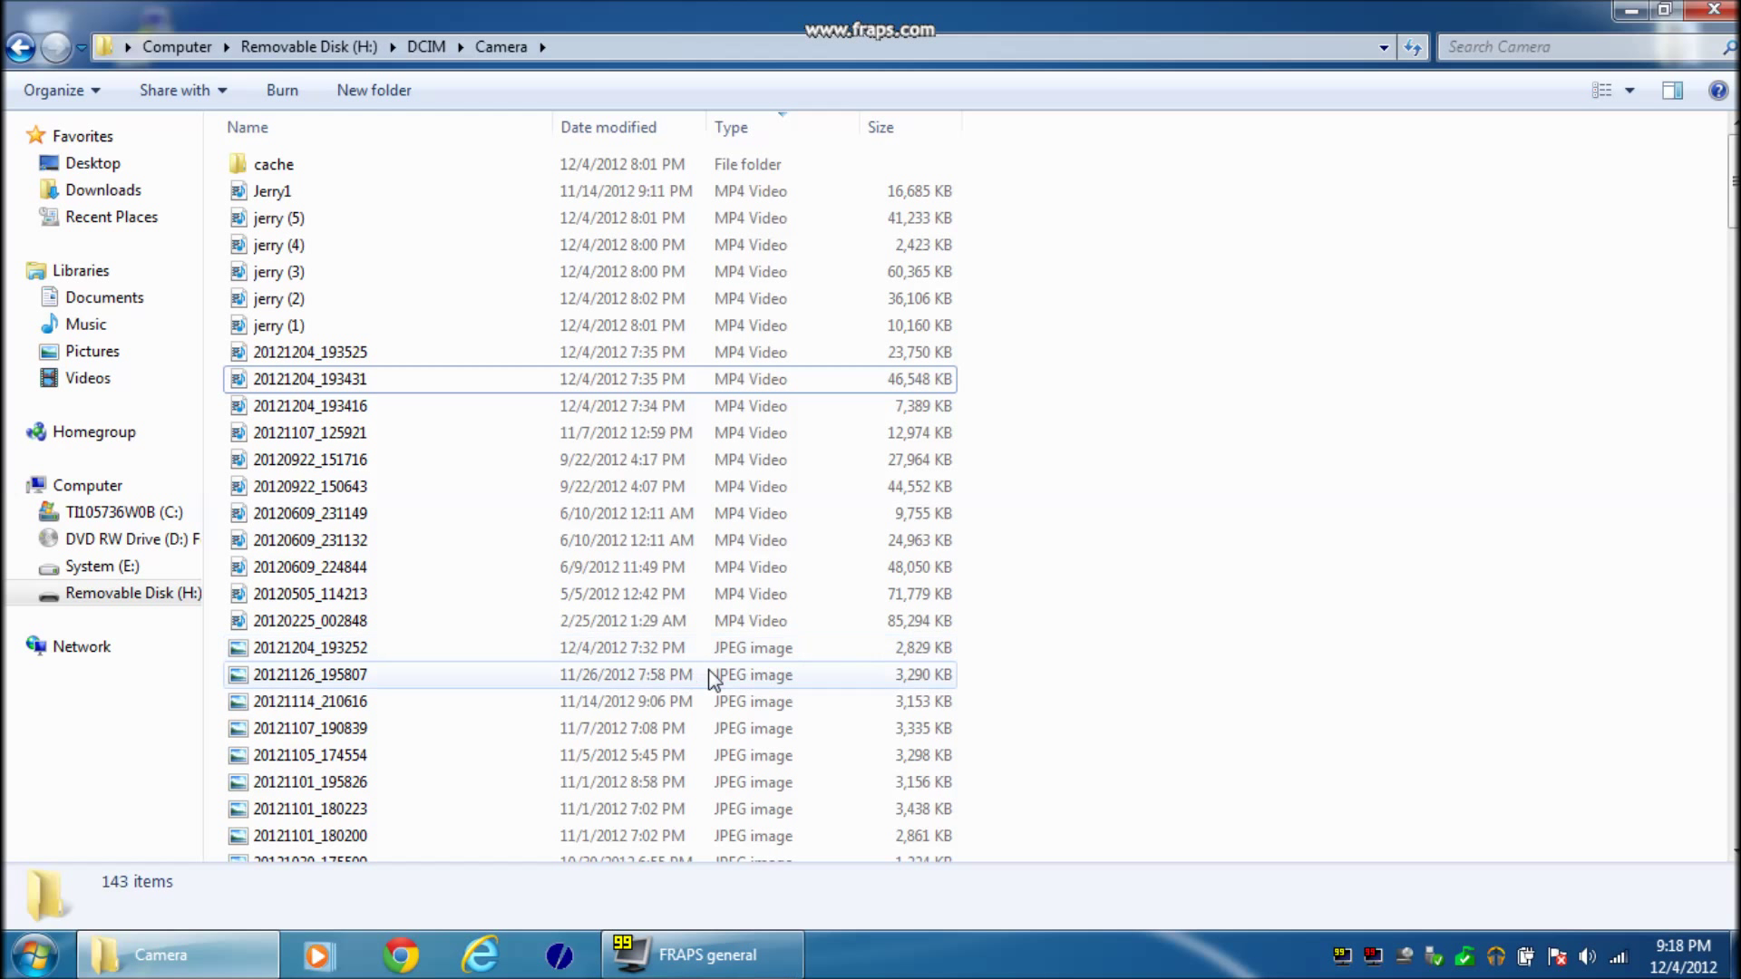
Sort the Camera folder by type with the MP4 videos listed before the JPEG images, and shrink the window from full screen.
{"action": "left_click", "coordinate": [755, 136]}
{"action": "left_click", "coordinate": [755, 136]}
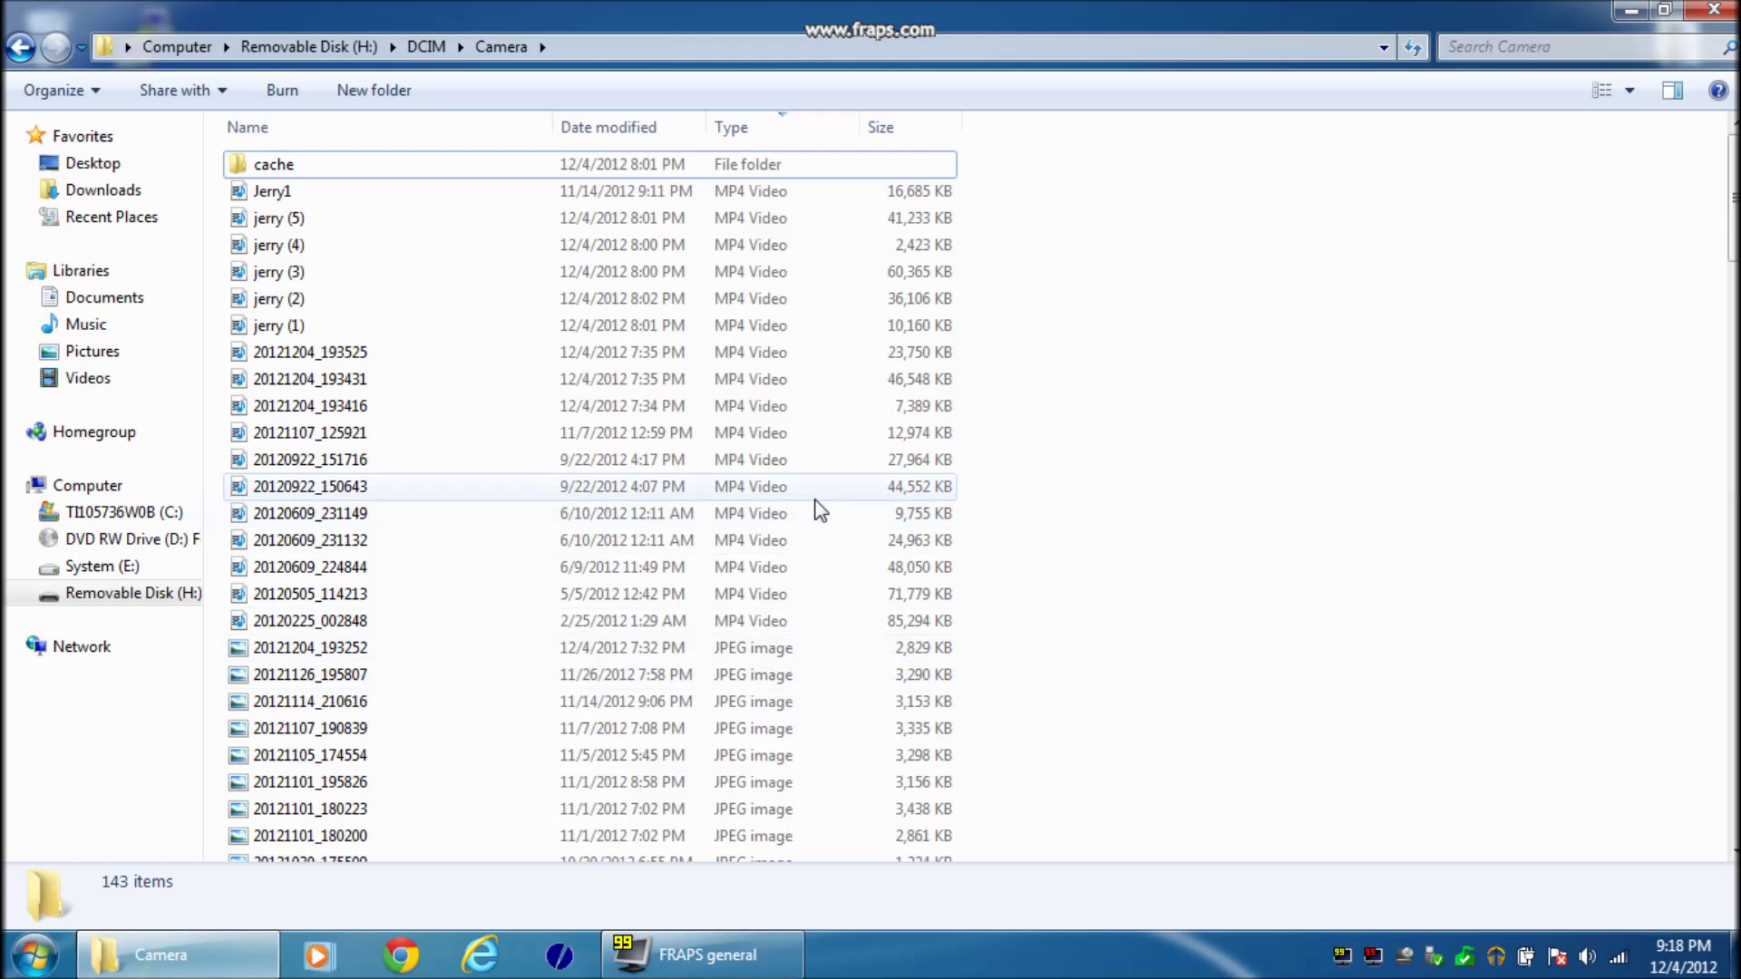
{"action": "left_click", "coordinate": [1665, 11]}
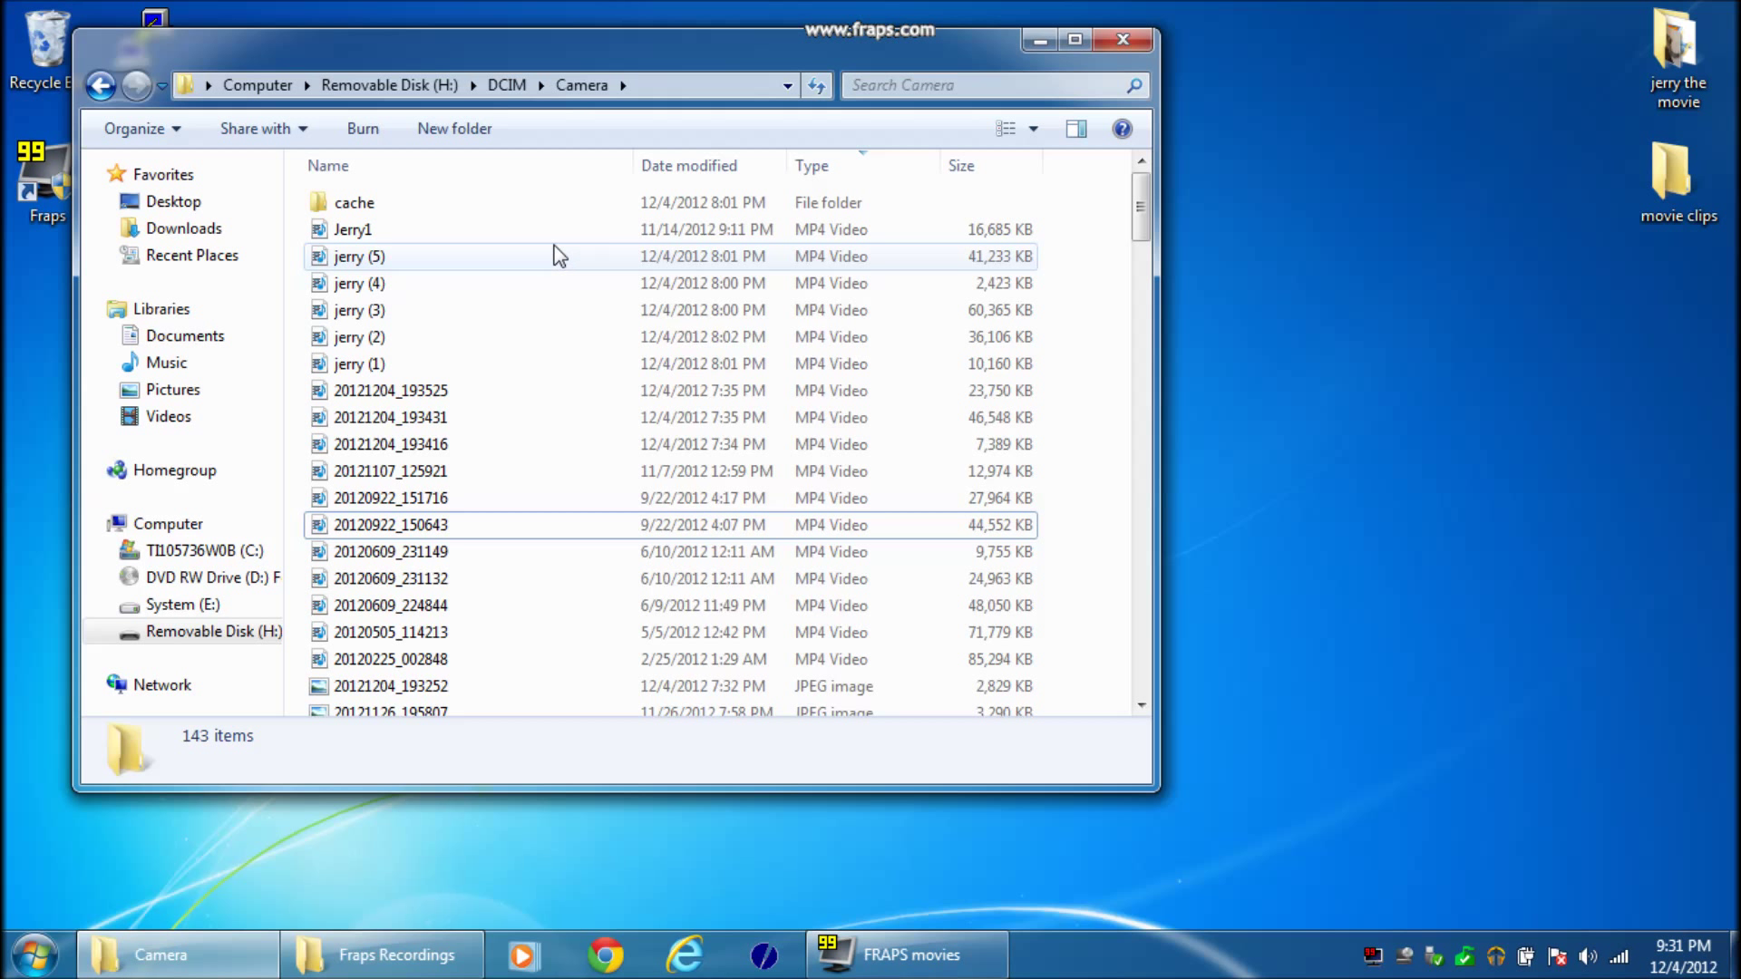
Select the continuous range of videos from Jerry1 through 20120609_224844, and clear that range selection.
{"action": "left_click", "coordinate": [361, 237]}
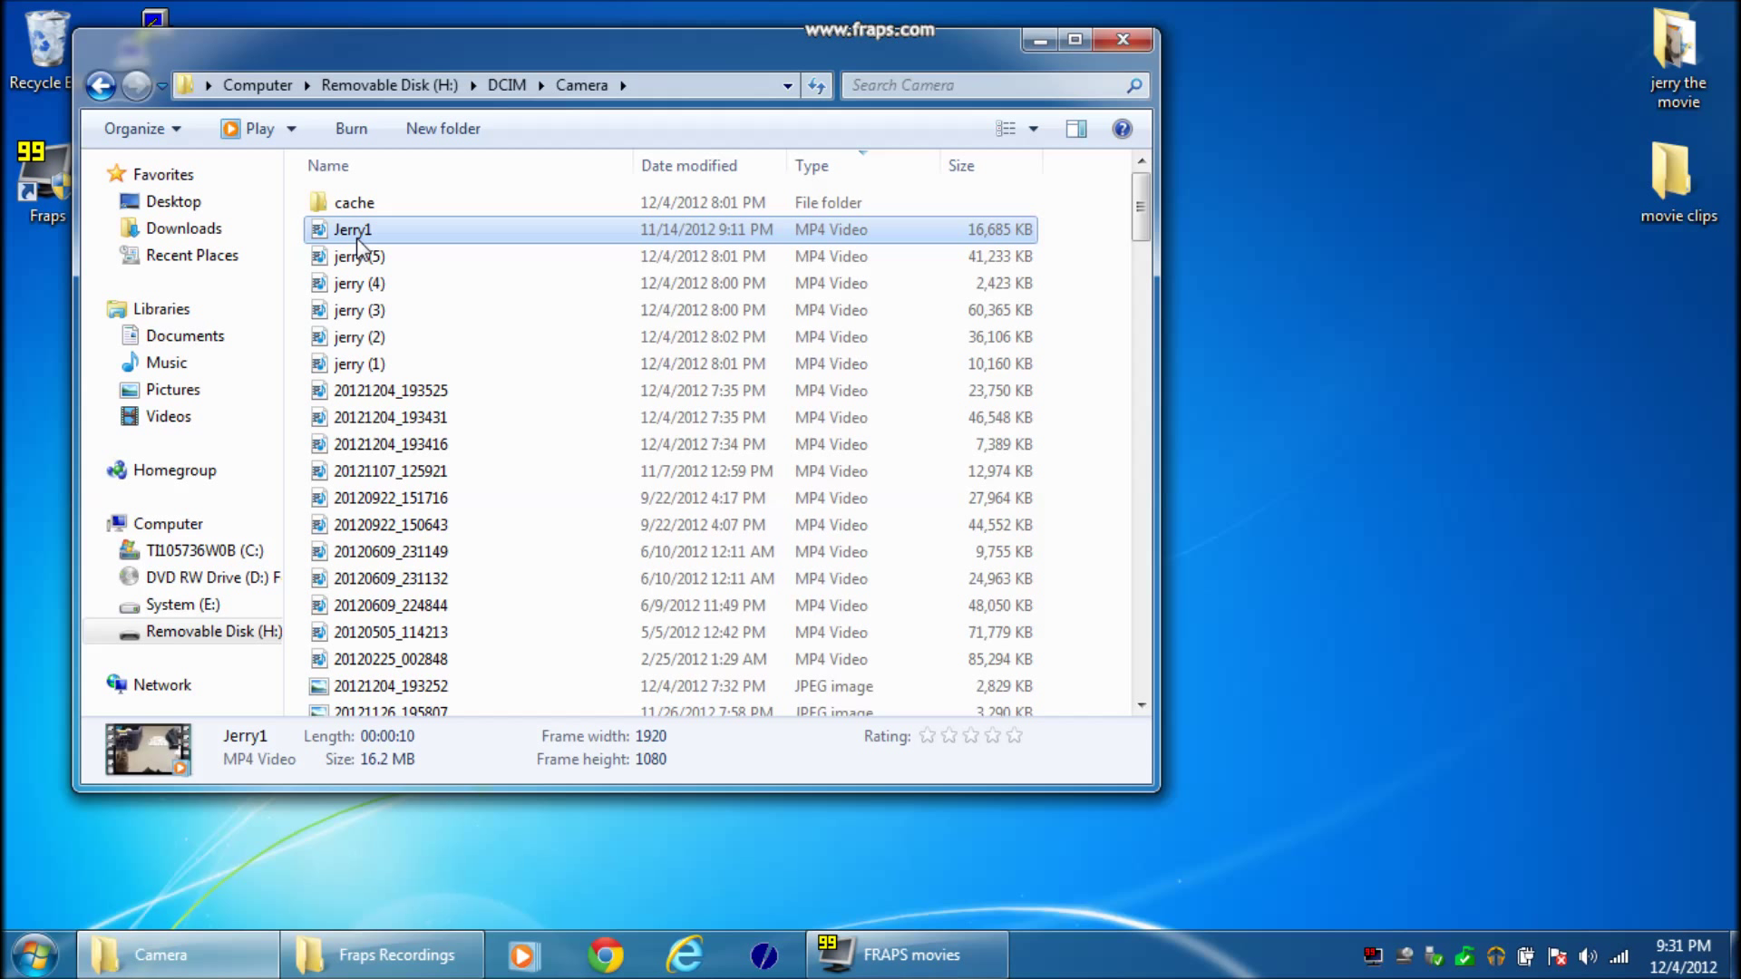
{"action": "left_click", "coordinate": [397, 606], "text": "shift"}
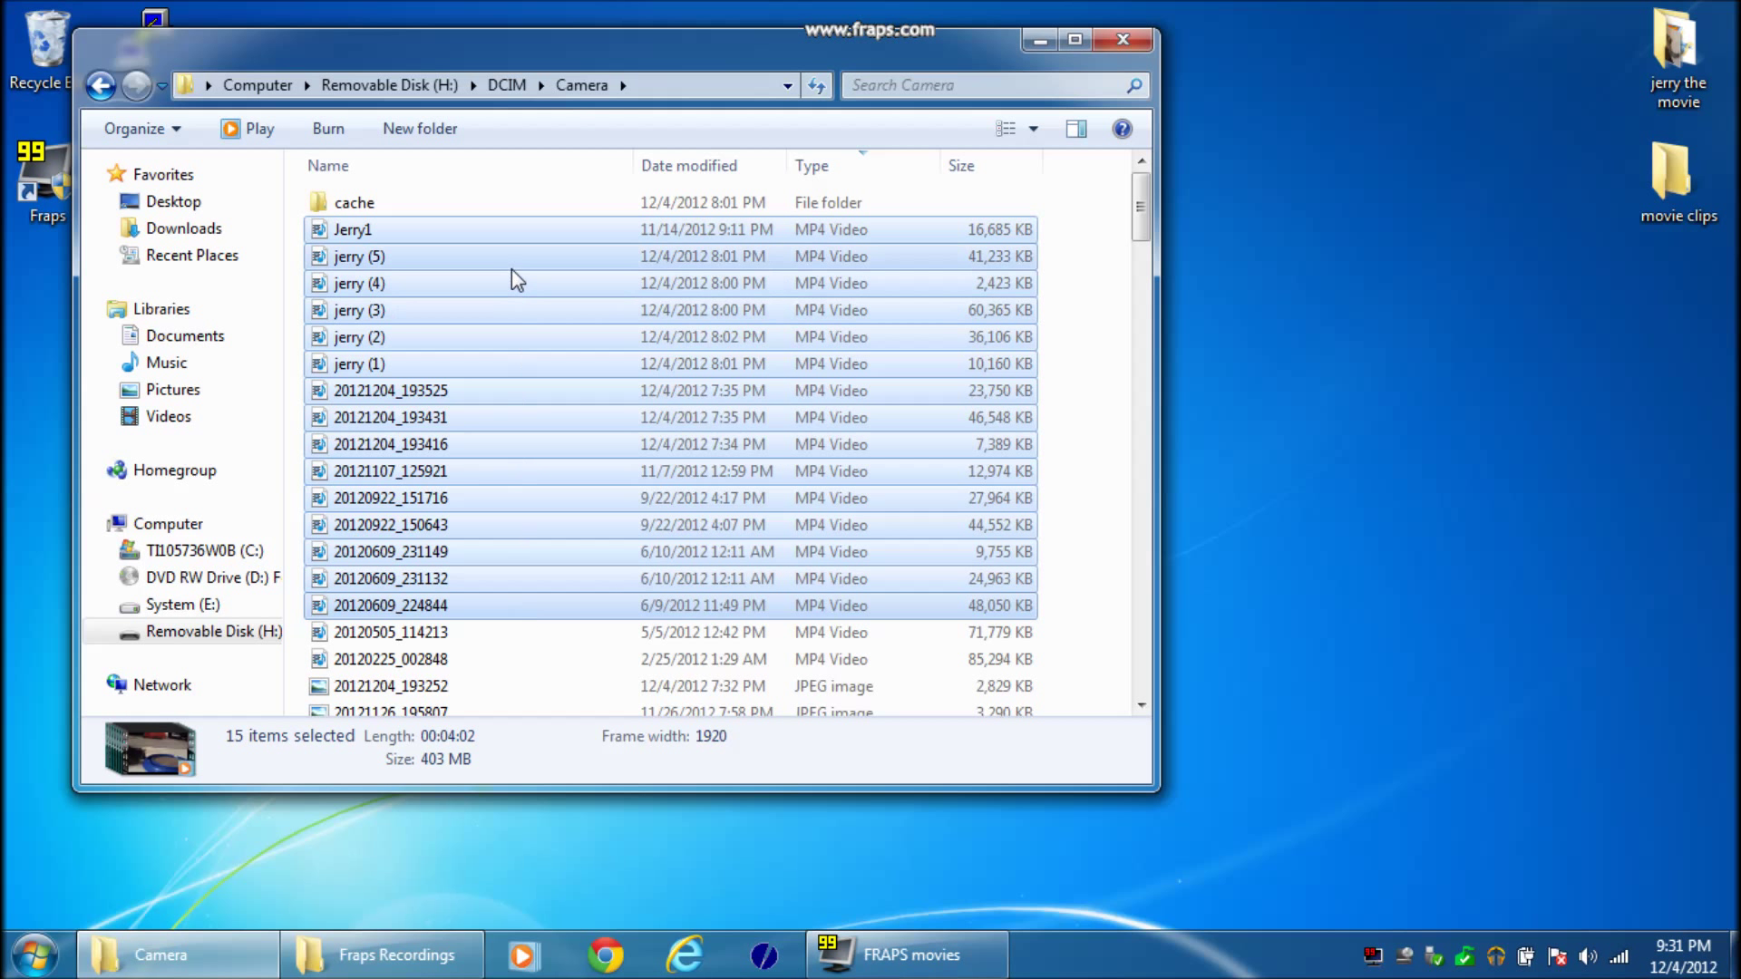
{"action": "left_click", "coordinate": [536, 550]}
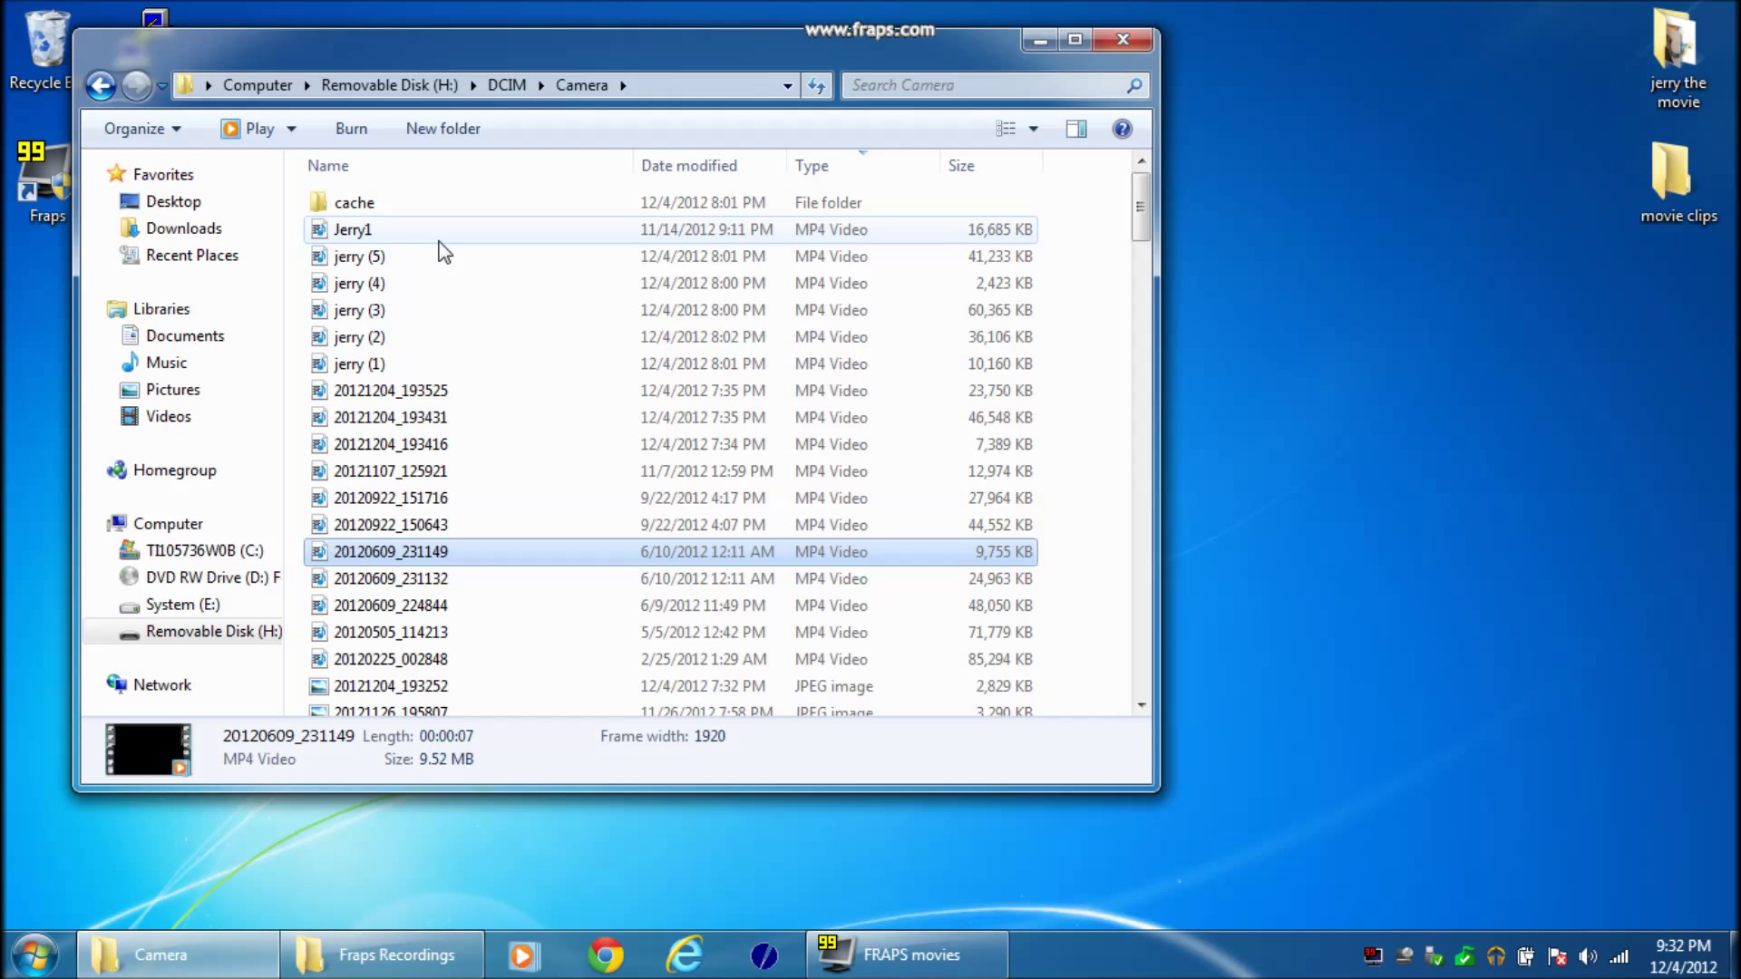
Select scattered videos together: jerry (4), jerry (2), jerry (1), 20121204_193416, 20120922_151716, and 20120609_231149 through 20120505_114213.
{"action": "left_click", "coordinate": [362, 285]}
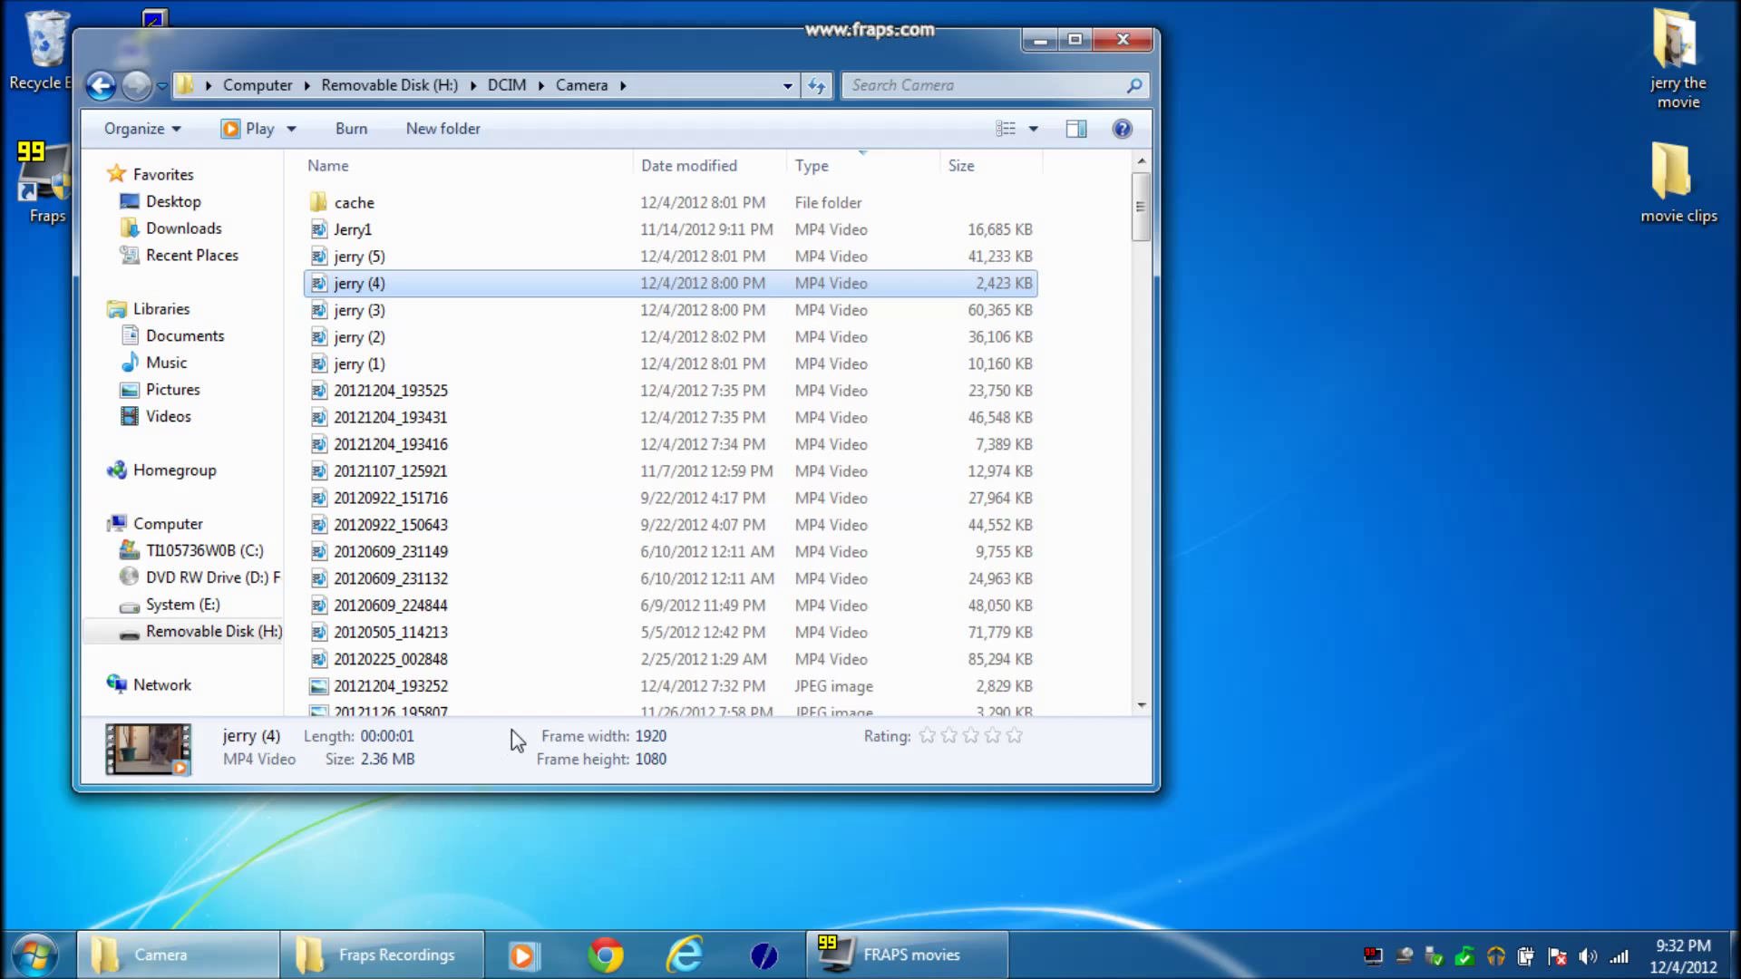
{"action": "left_click", "coordinate": [400, 364], "text": "ctrl"}
{"action": "left_click", "coordinate": [390, 338], "text": "ctrl"}
{"action": "left_click", "coordinate": [430, 453], "text": "ctrl"}
{"action": "left_click", "coordinate": [417, 499], "text": "ctrl"}
{"action": "left_click", "coordinate": [393, 551], "text": "ctrl"}
{"action": "left_click", "coordinate": [536, 630], "text": "ctrl"}
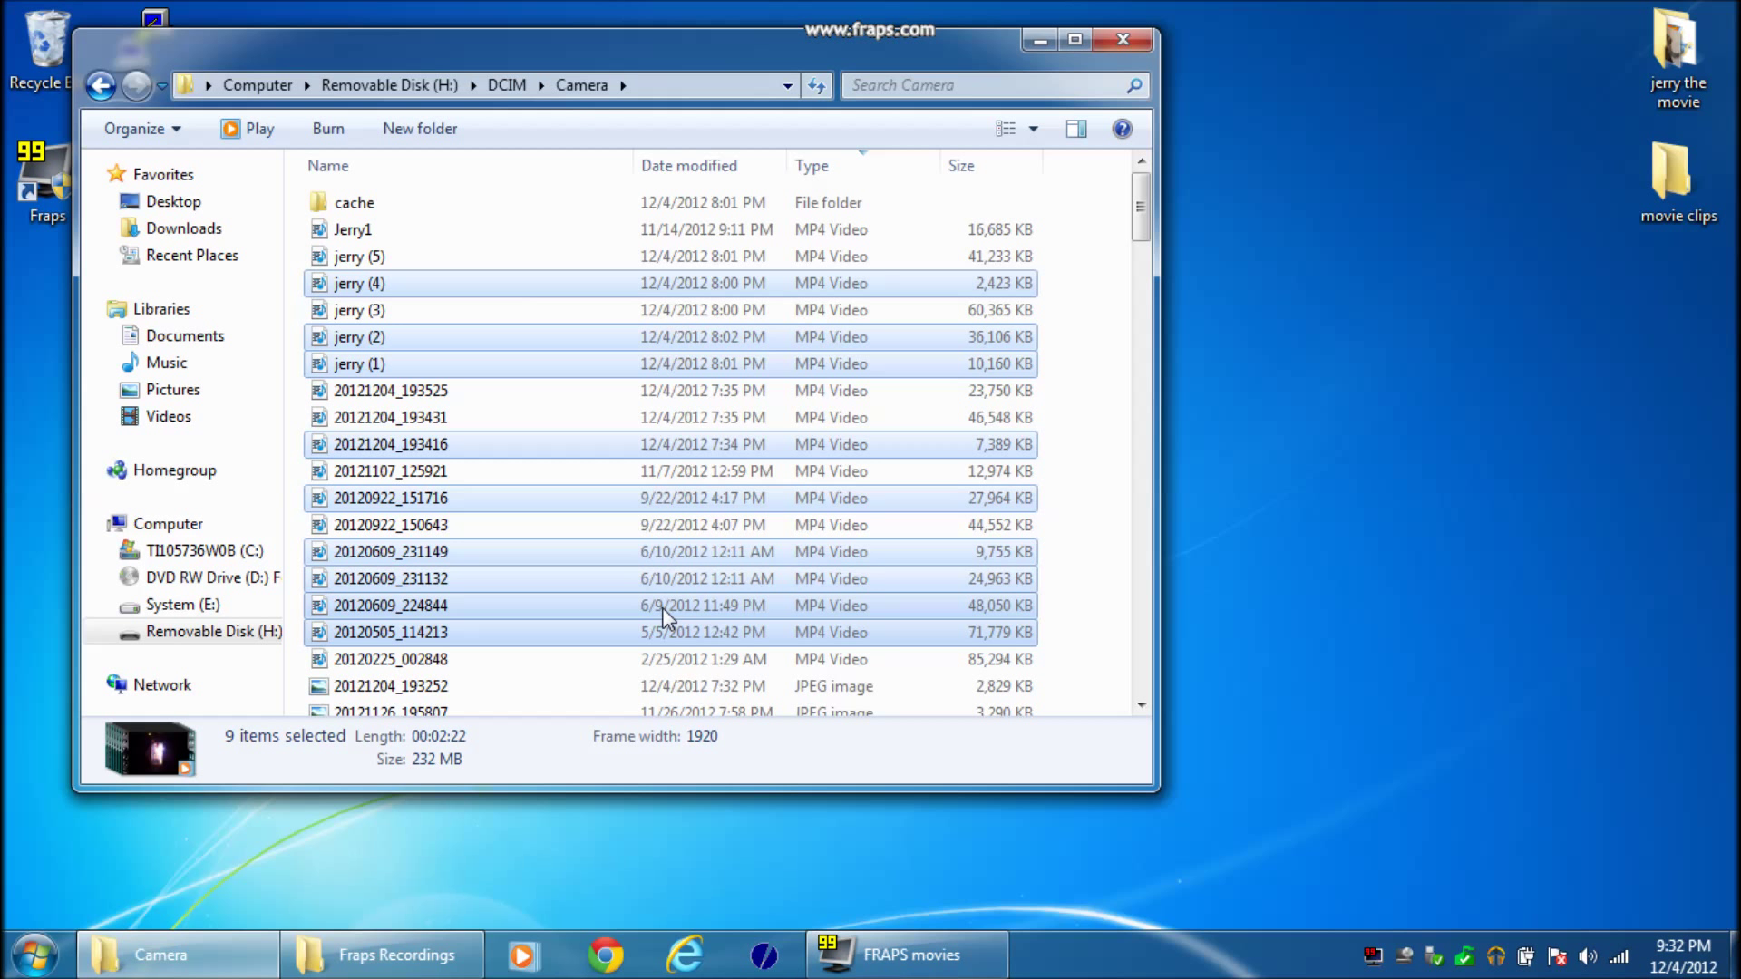
Copy the six videos from Jerry1 through jerry (1) into the movie clips folder on the desktop.
{"action": "left_click", "coordinate": [392, 231]}
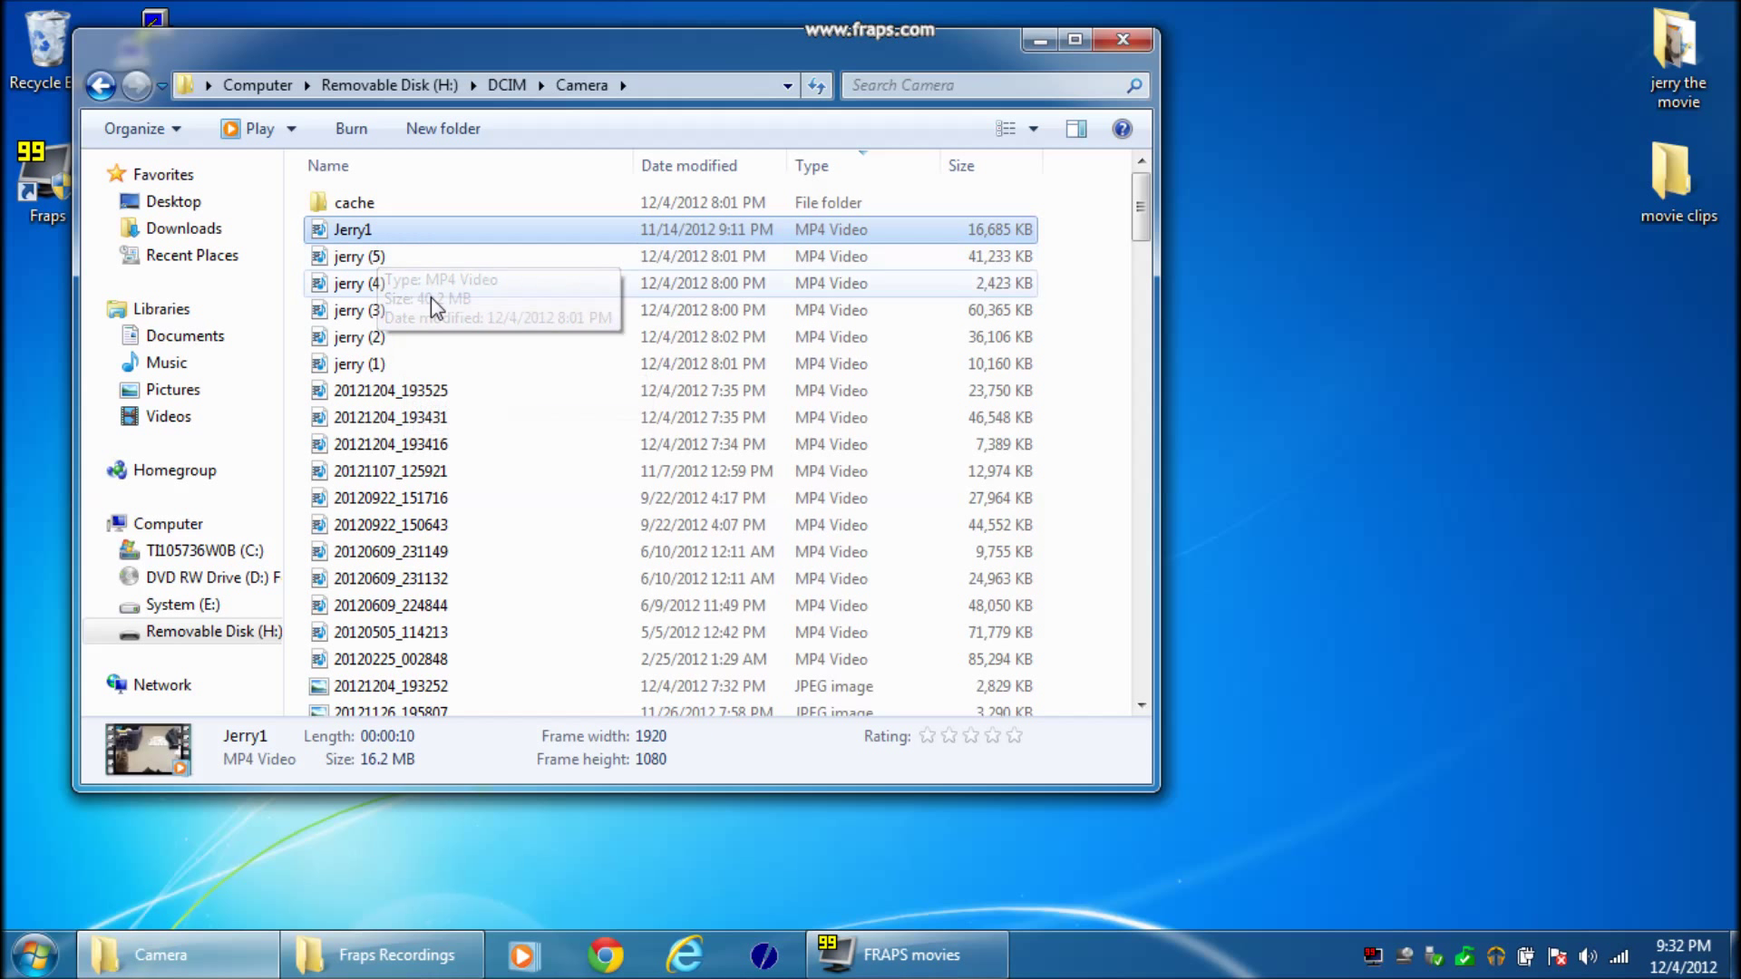
{"action": "left_click", "coordinate": [372, 366], "text": "shift"}
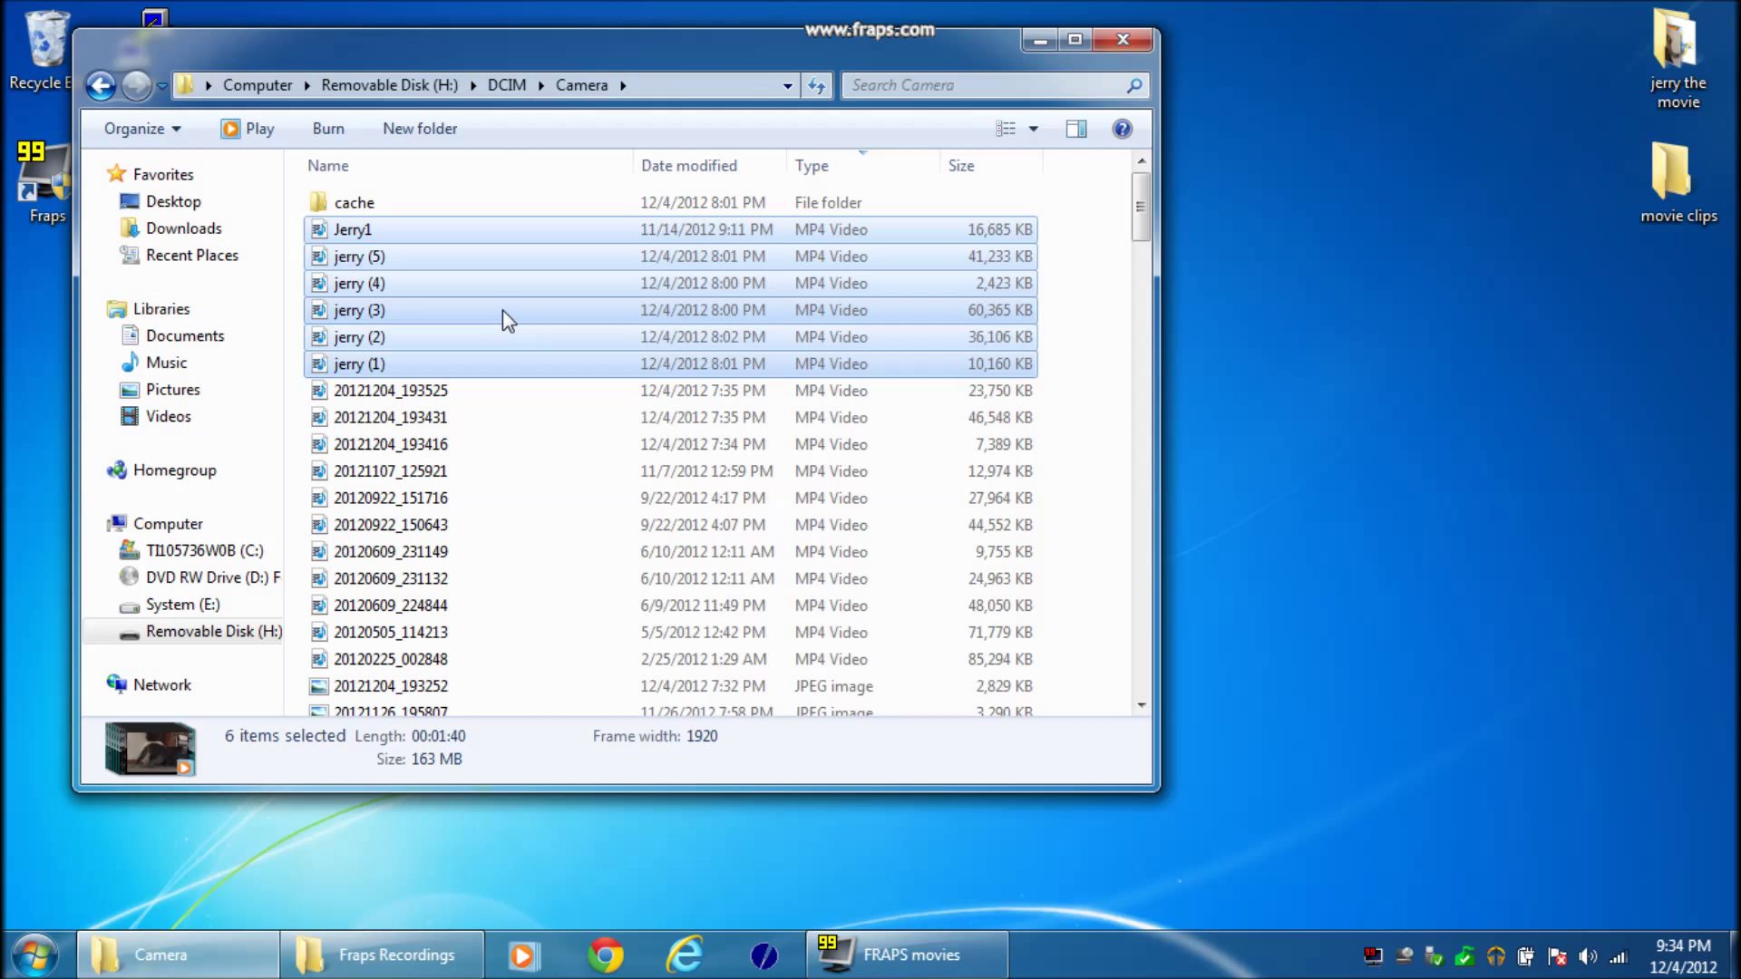
{"action": "right_click", "coordinate": [503, 311]}
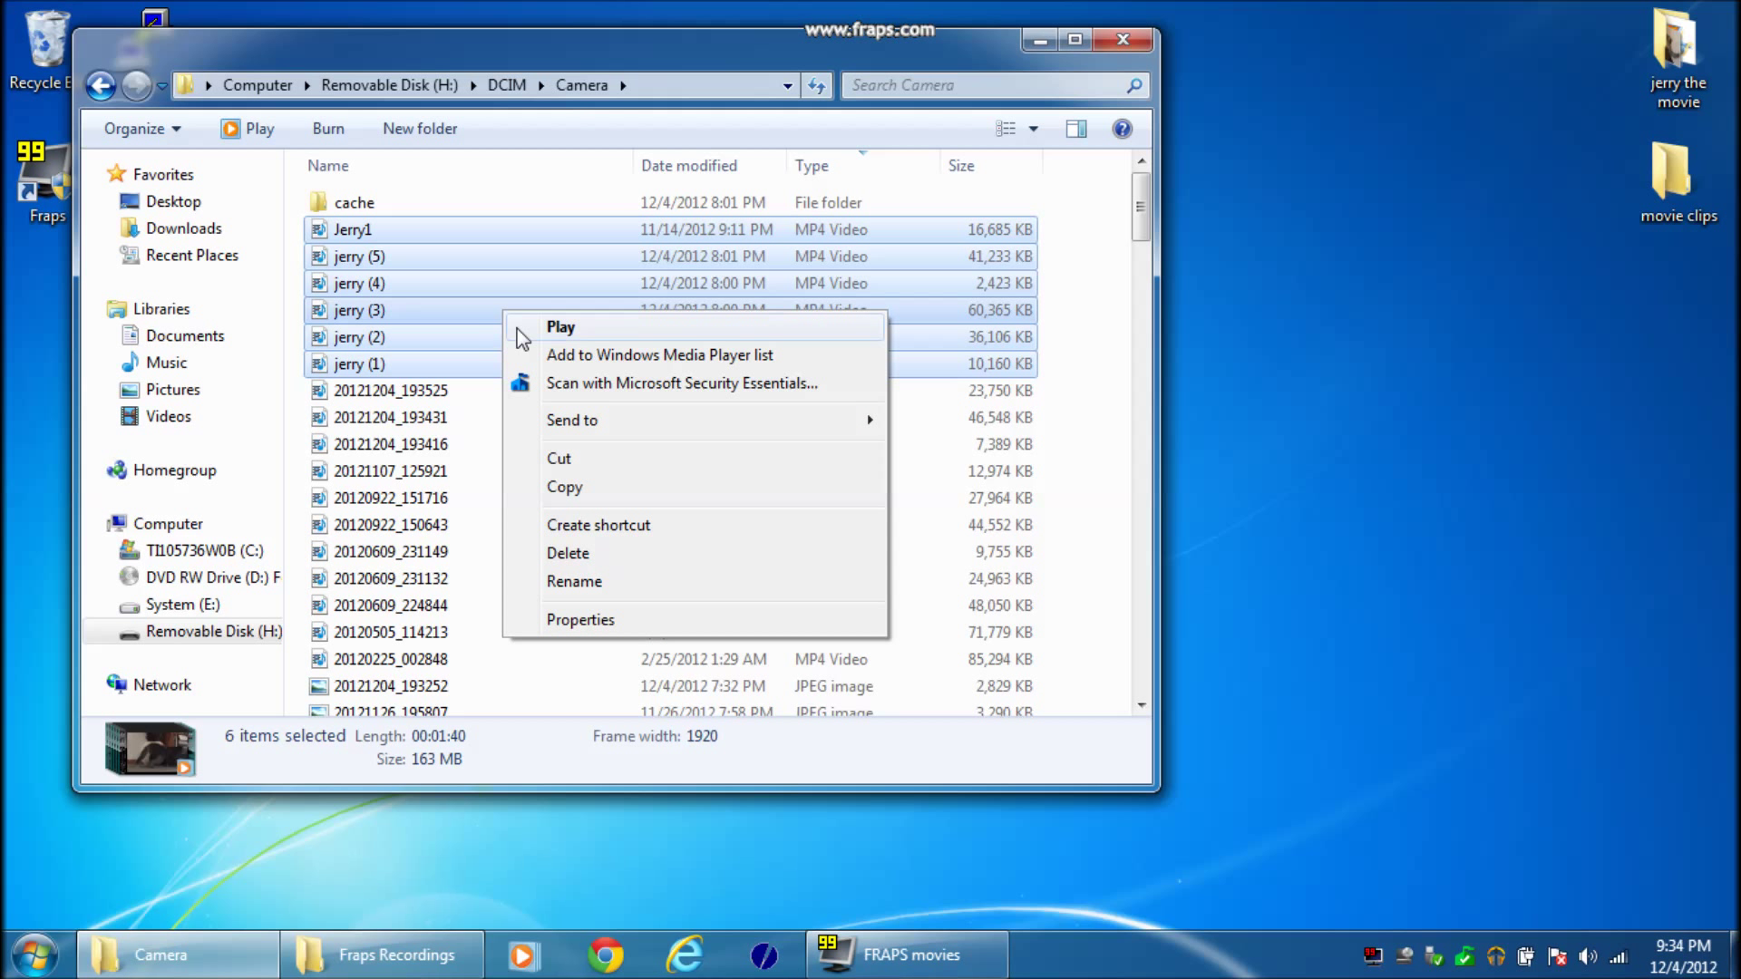
{"action": "left_click", "coordinate": [569, 490]}
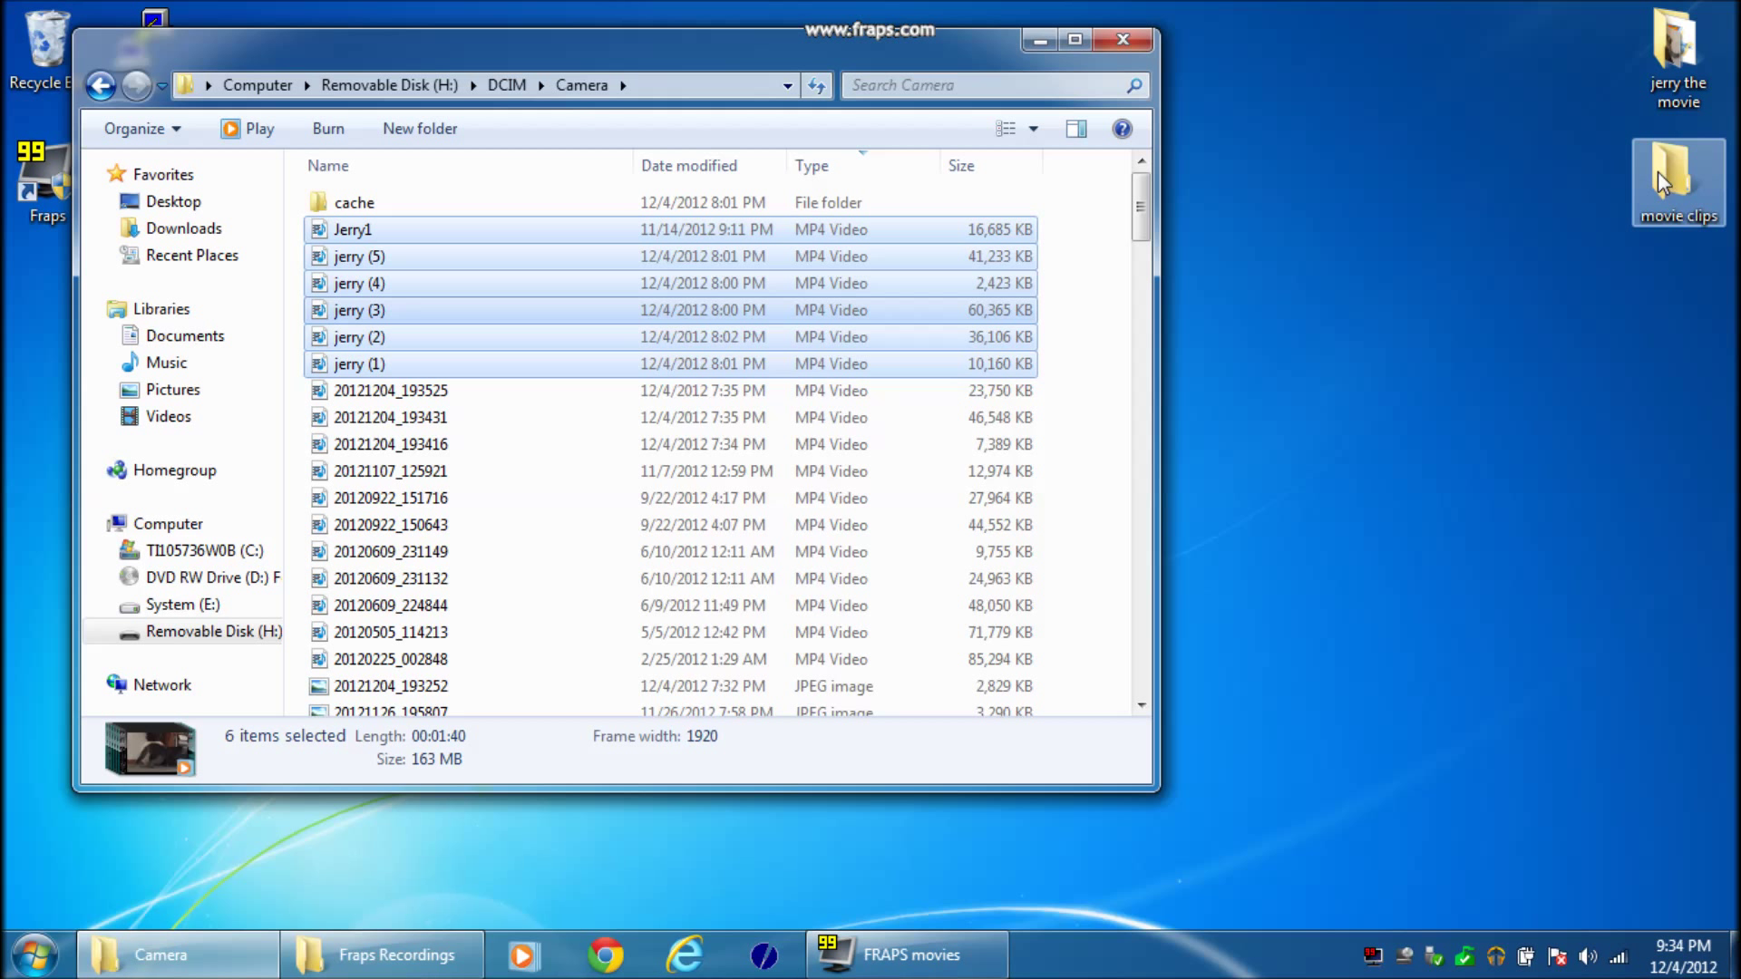
{"action": "right_click", "coordinate": [1658, 171]}
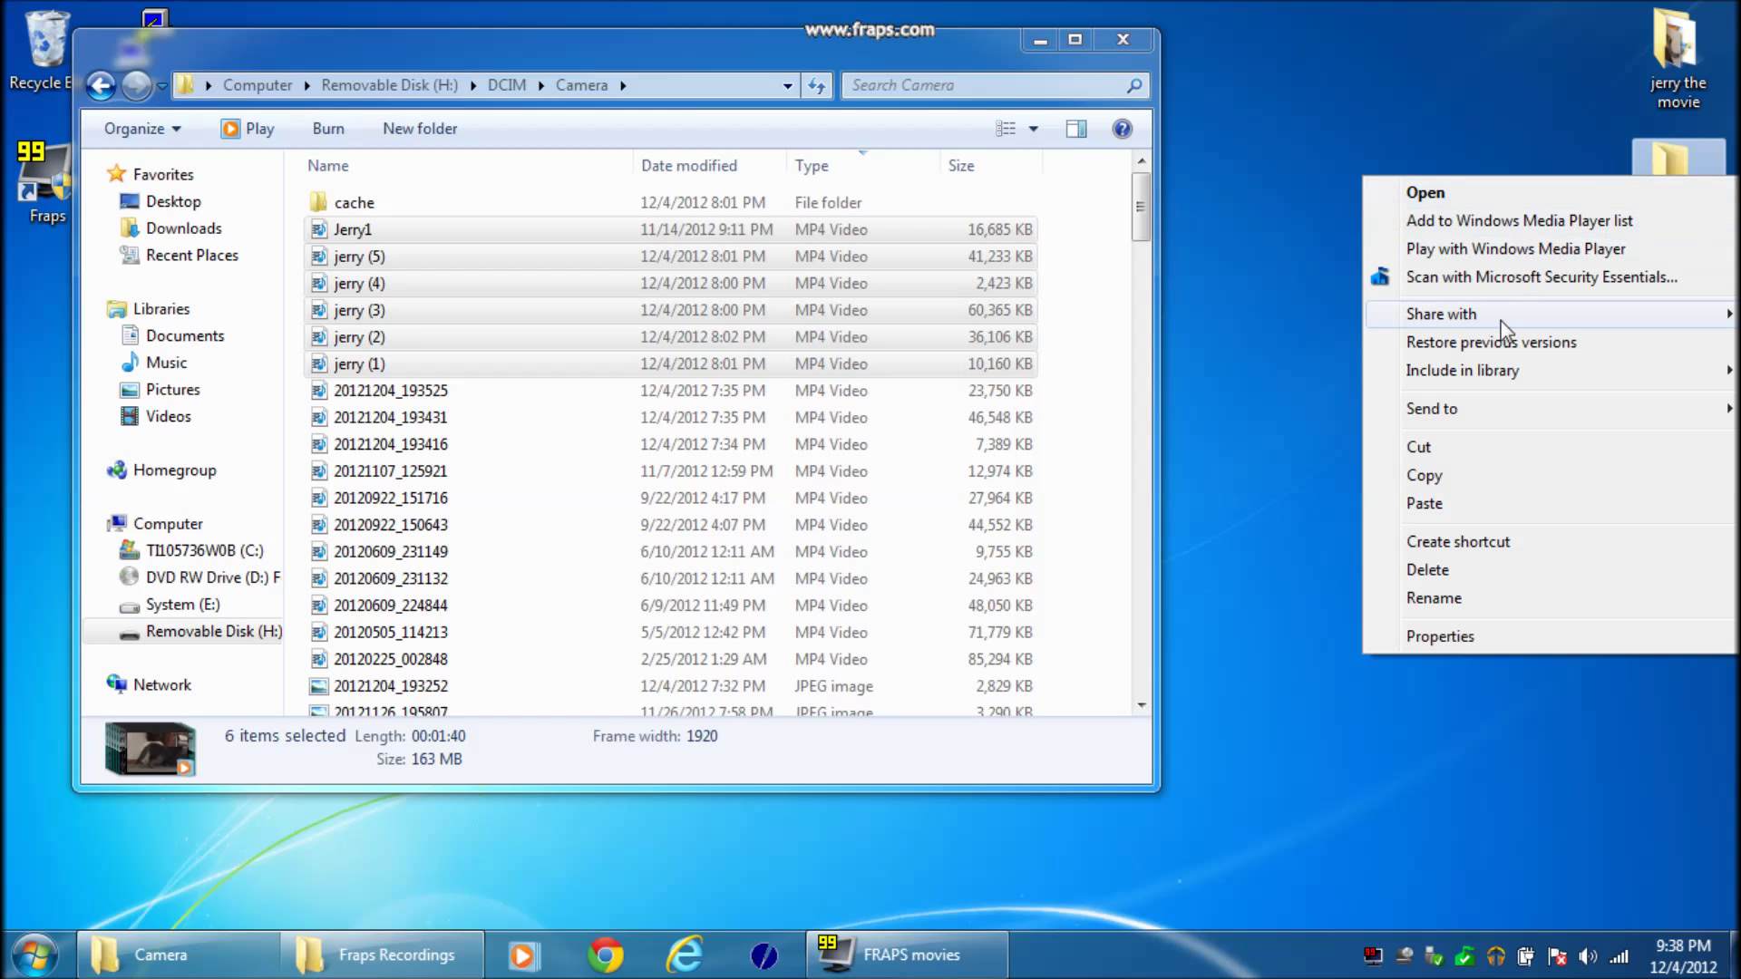
{"action": "left_click", "coordinate": [1439, 501]}
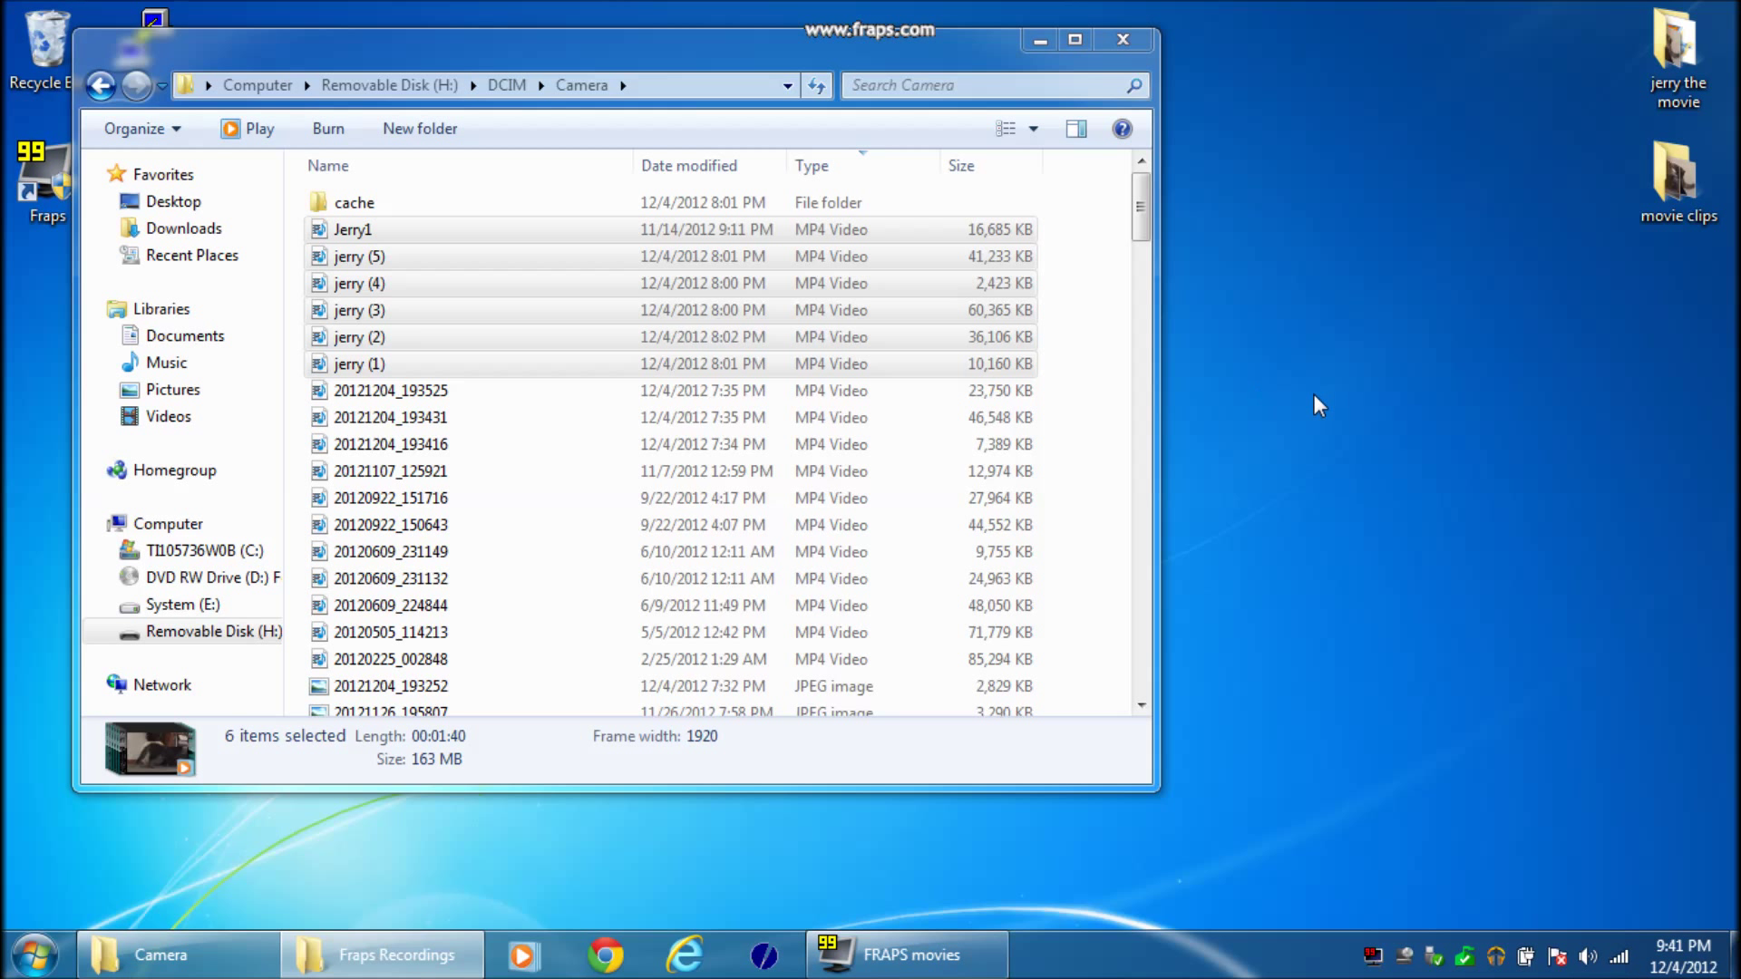
Open the movie clips folder on the desktop and check the copied video files.
{"action": "double_click", "coordinate": [1670, 192]}
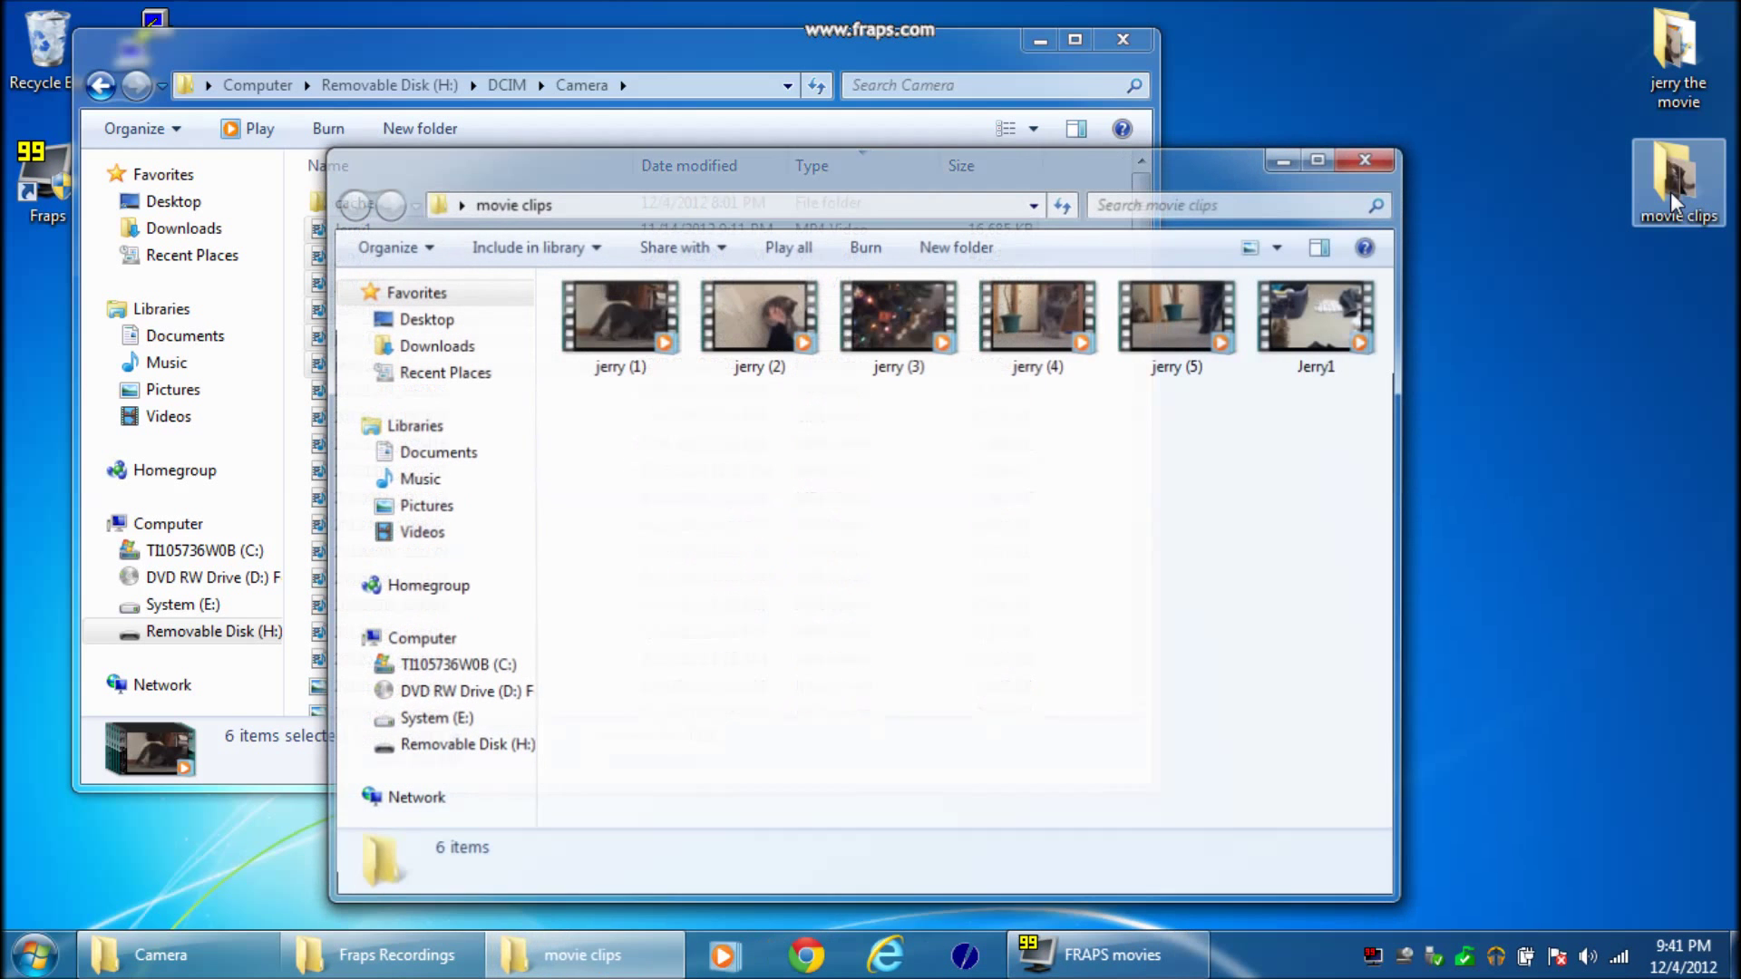
{"action": "left_click_drag", "start_coordinate": [1366, 437], "coordinate": [555, 305]}
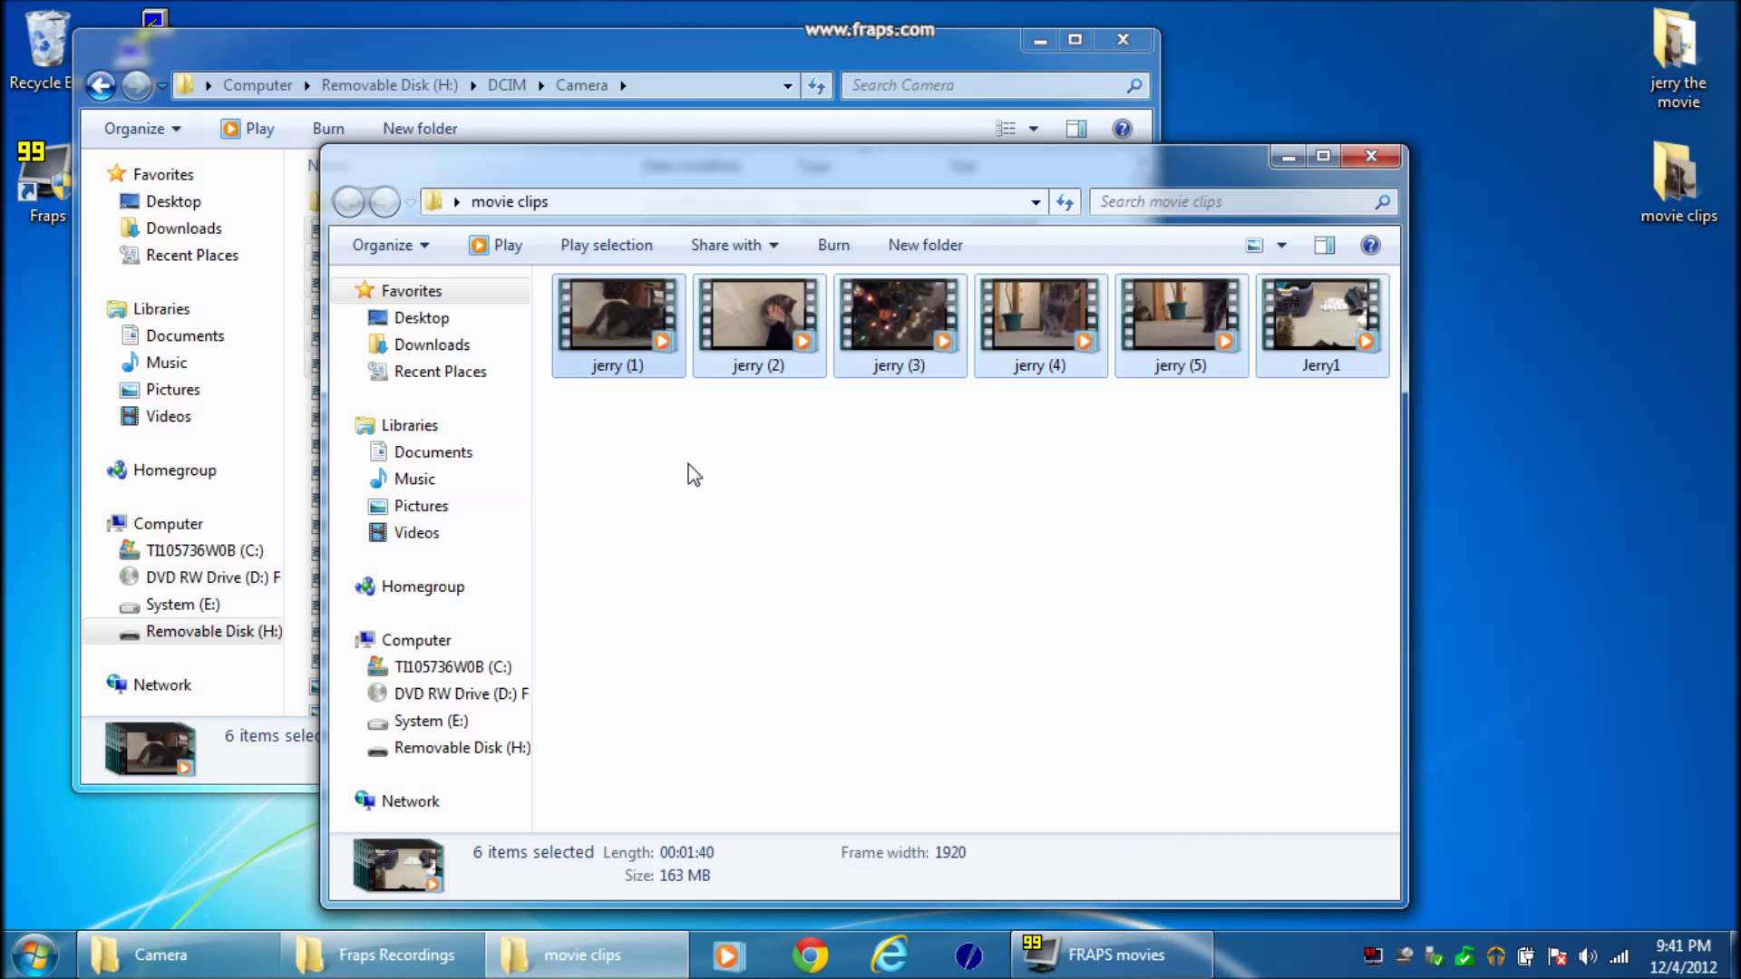
{"action": "left_click", "coordinate": [688, 463]}
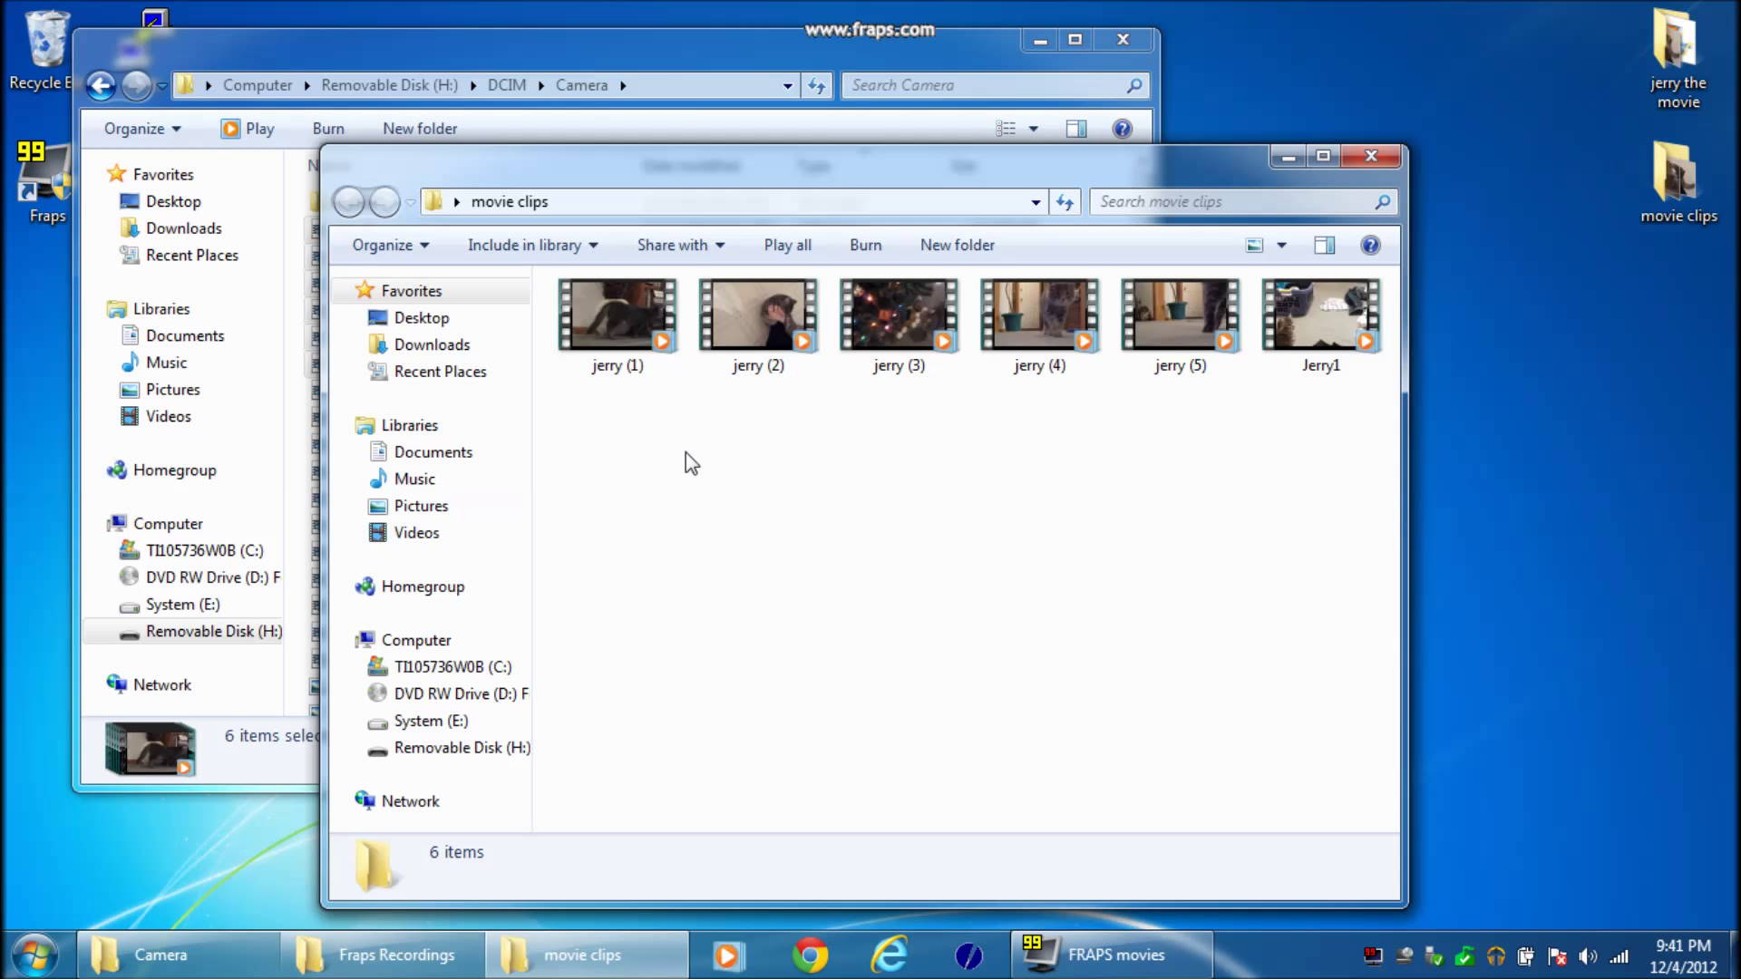